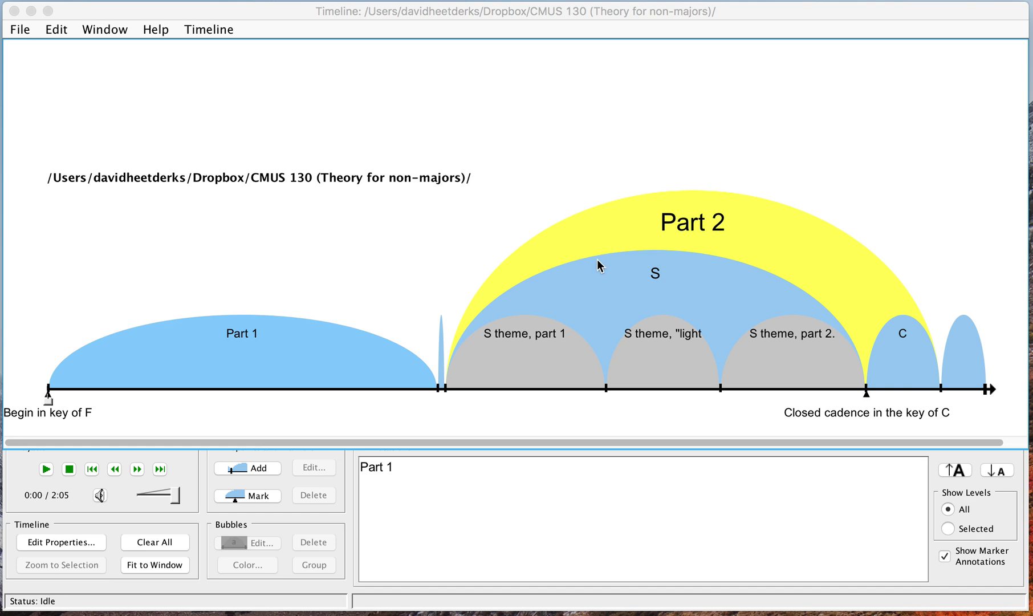
- Split Part 1 at about 0:31 during playback, adding a new bubble after the primary theme
mouse_move(601, 280)
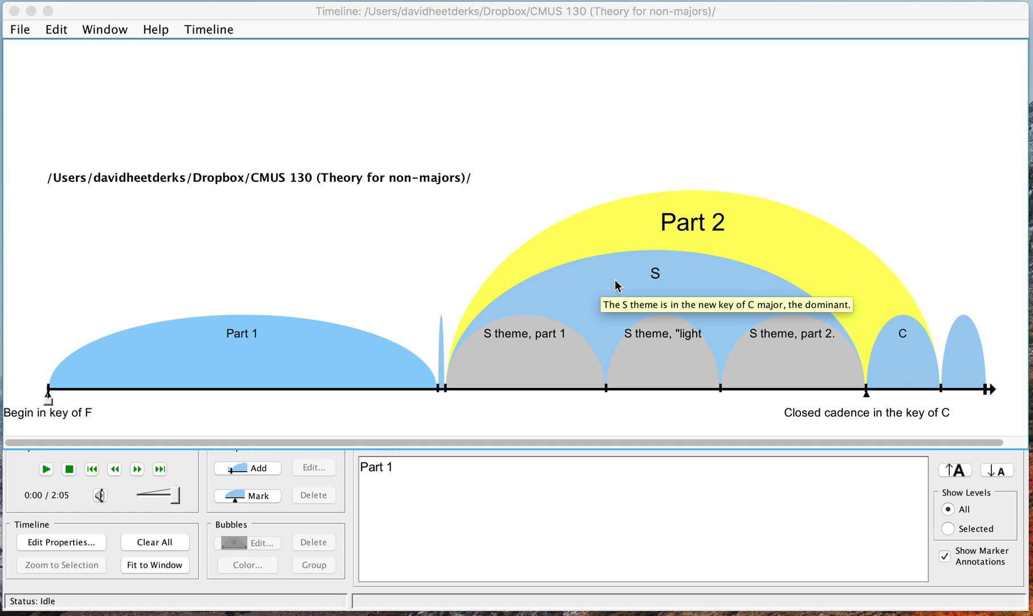
left_click(334, 367)
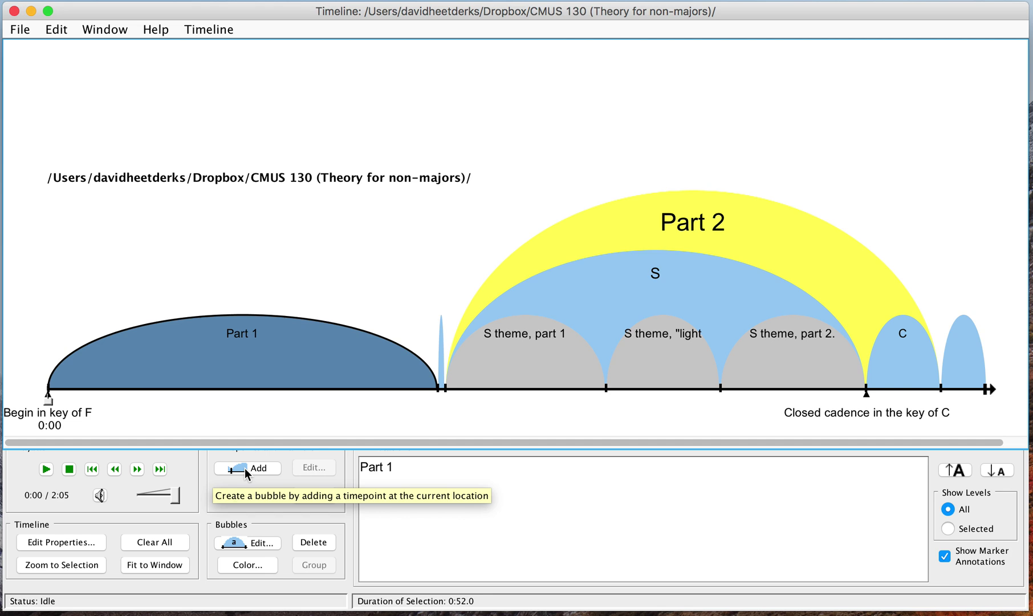
left_click(46, 469)
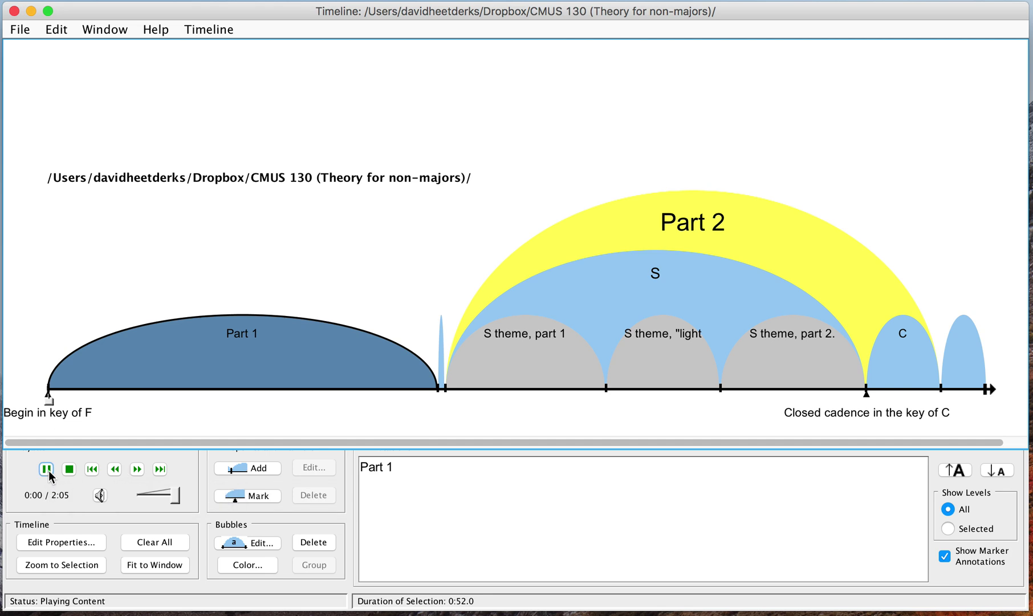
left_click(248, 469)
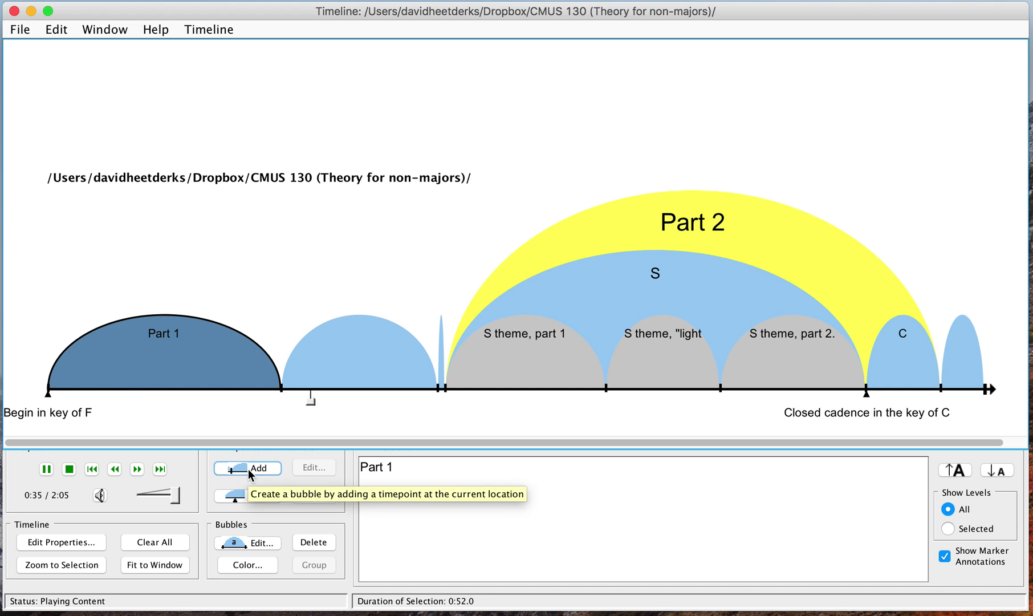
left_click(70, 472)
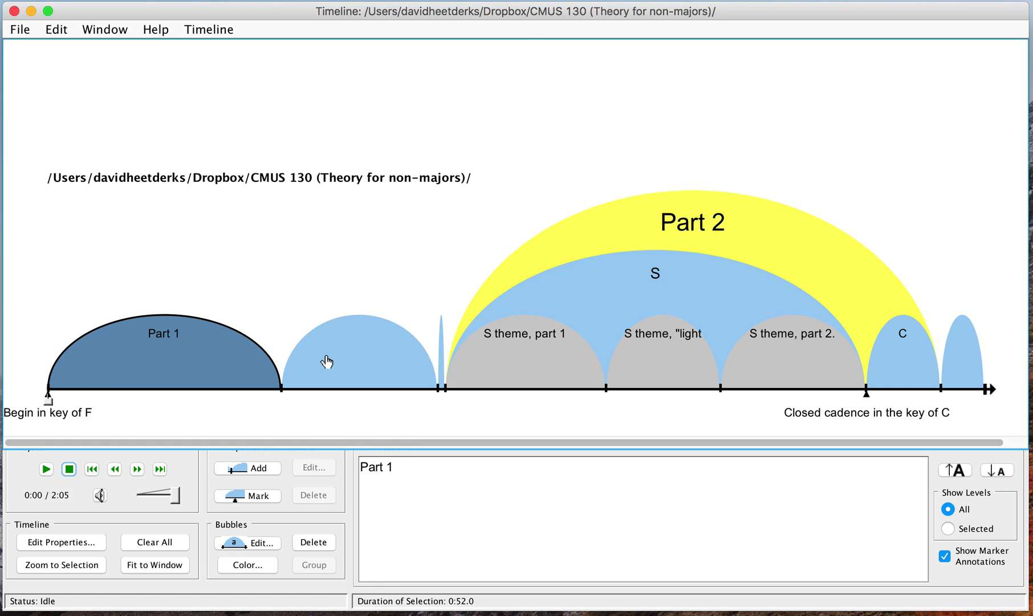
- Drag the Part 1 boundary earlier from 0:31.1 and replay the new bubble to check it
left_click(357, 360)
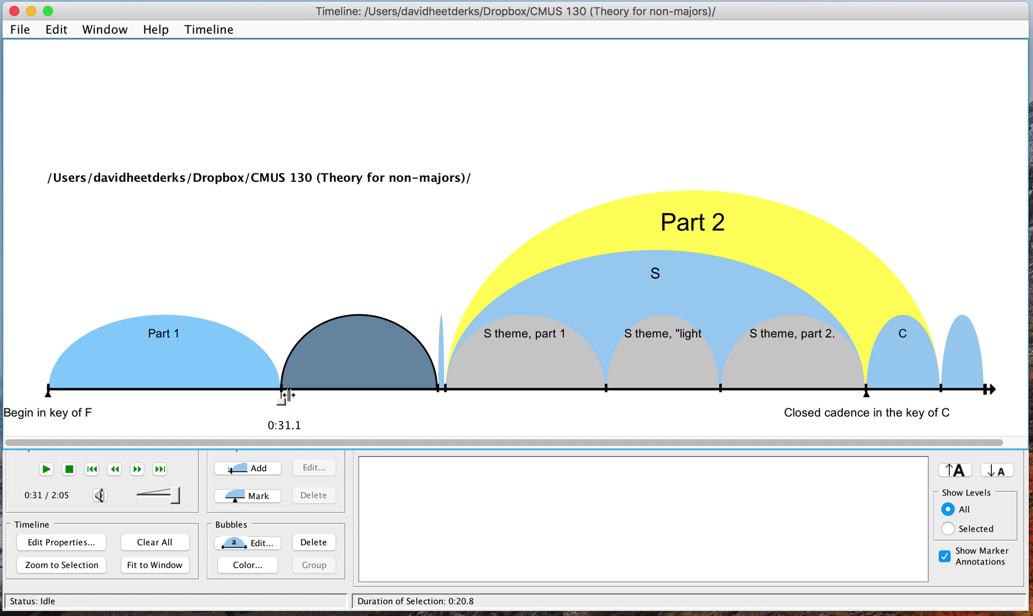
left_click(287, 394)
mouse_move(287, 394)
left_mouse_down()
mouse_move(267, 390)
mouse_move(292, 392)
mouse_move(278, 392)
left_mouse_up()
left_click(322, 368)
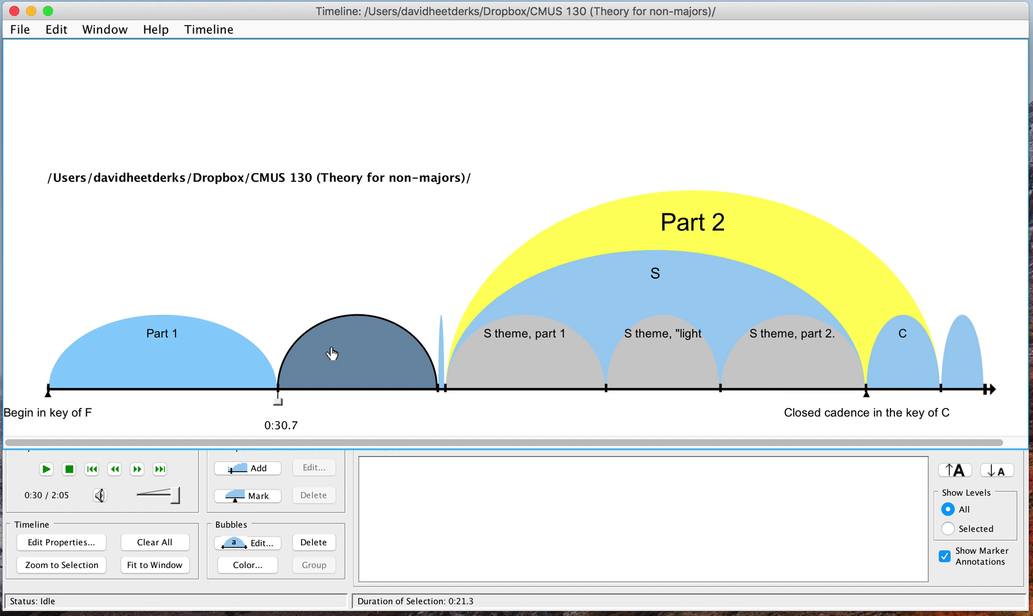
left_click(47, 470)
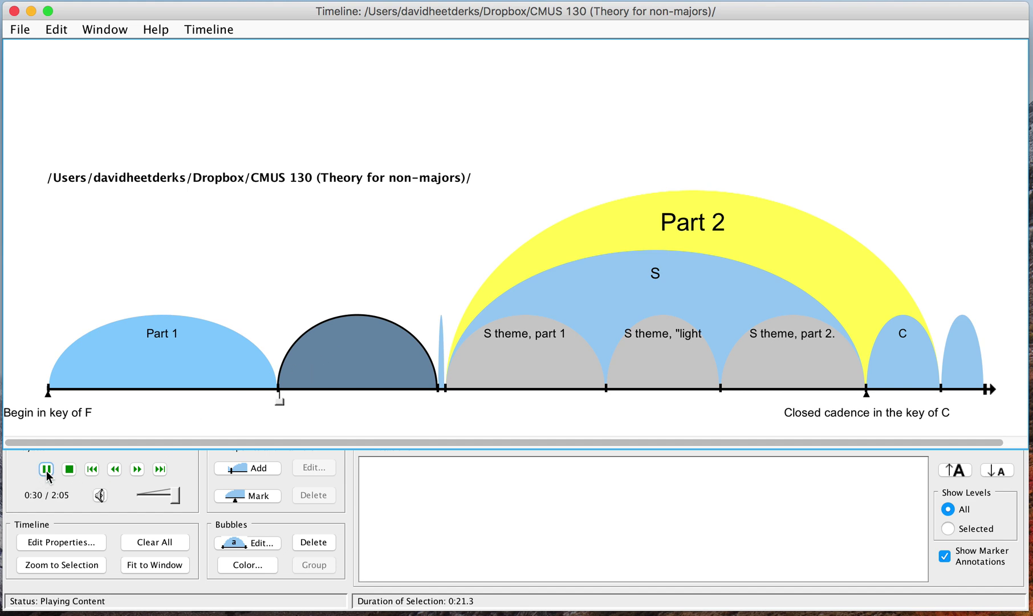
left_click(69, 469)
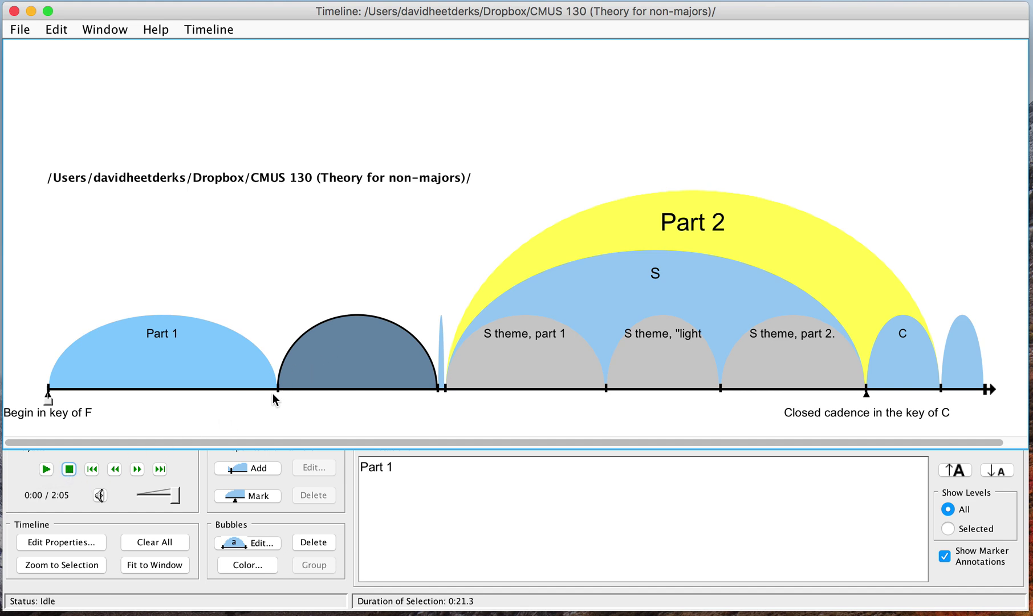
- Nudge the boundary further left until the new bubble starts at 0:28.9, checking each move by playback
left_click_drag(279, 392, 272, 392)
left_click(311, 372)
left_click(46, 469)
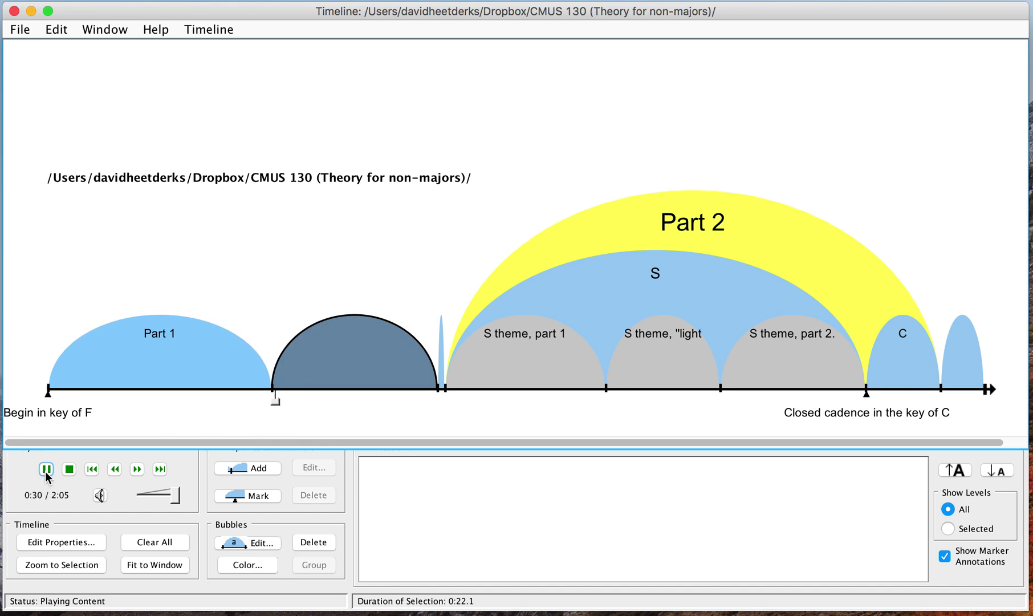
left_click(67, 471)
left_click_drag(276, 393, 265, 392)
left_click(295, 370)
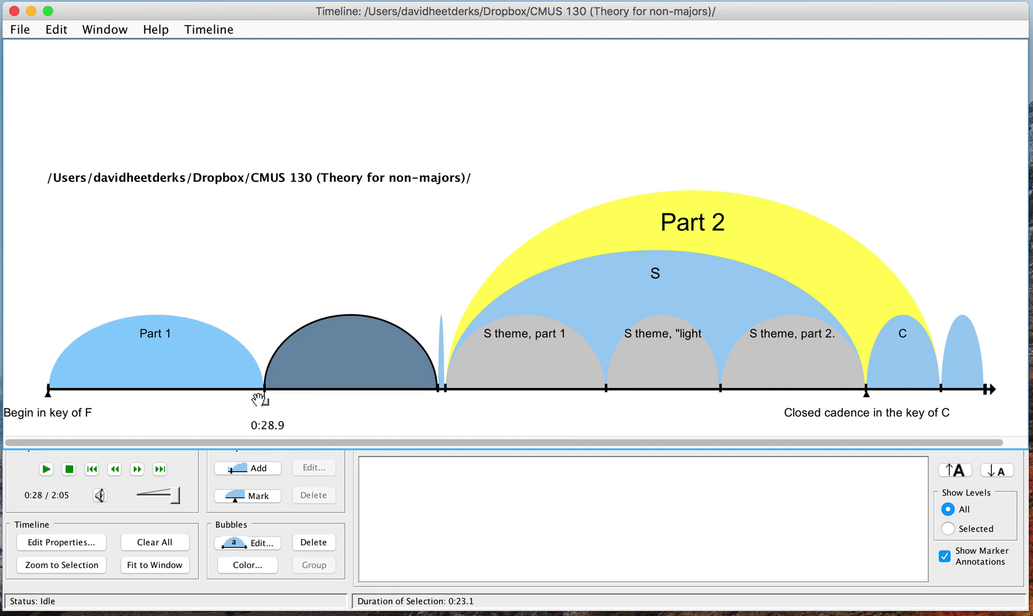
left_click(46, 470)
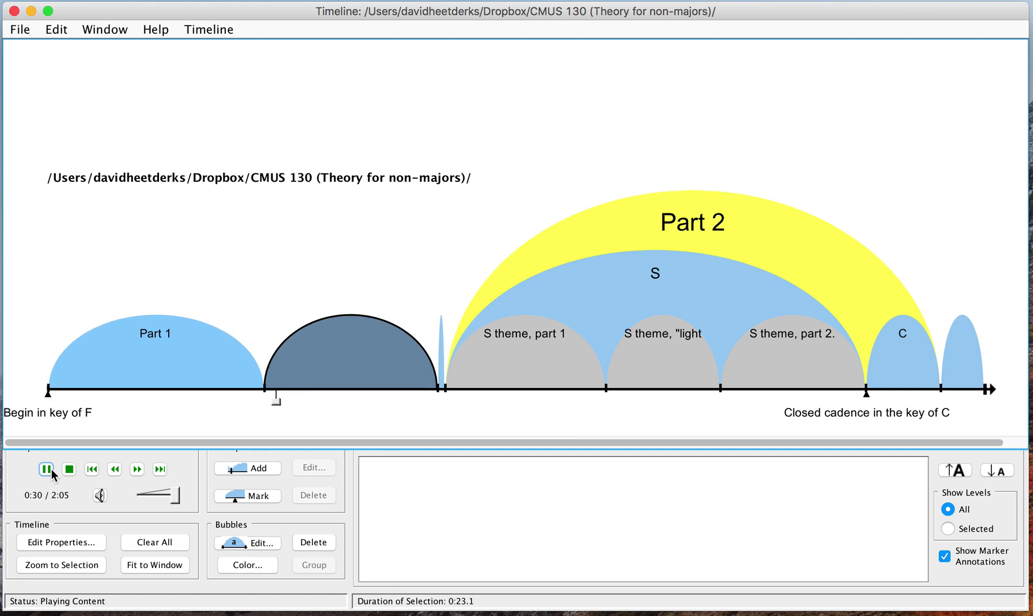
left_click(69, 472)
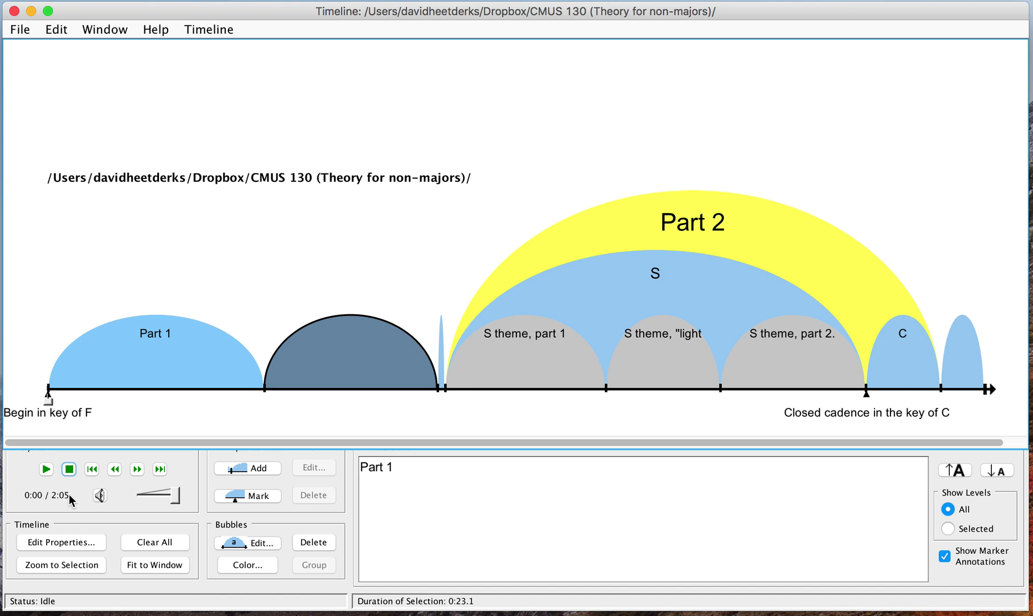
- Rename the Part 1 bubble to P and annotate it 'This is the primary theme.'
left_click(164, 349)
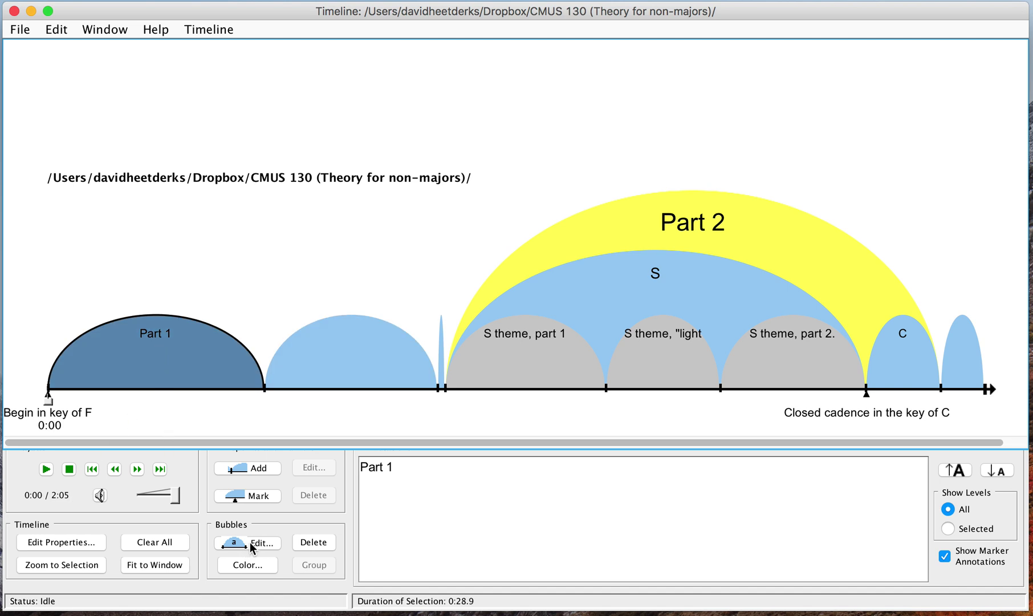
double_click(169, 363)
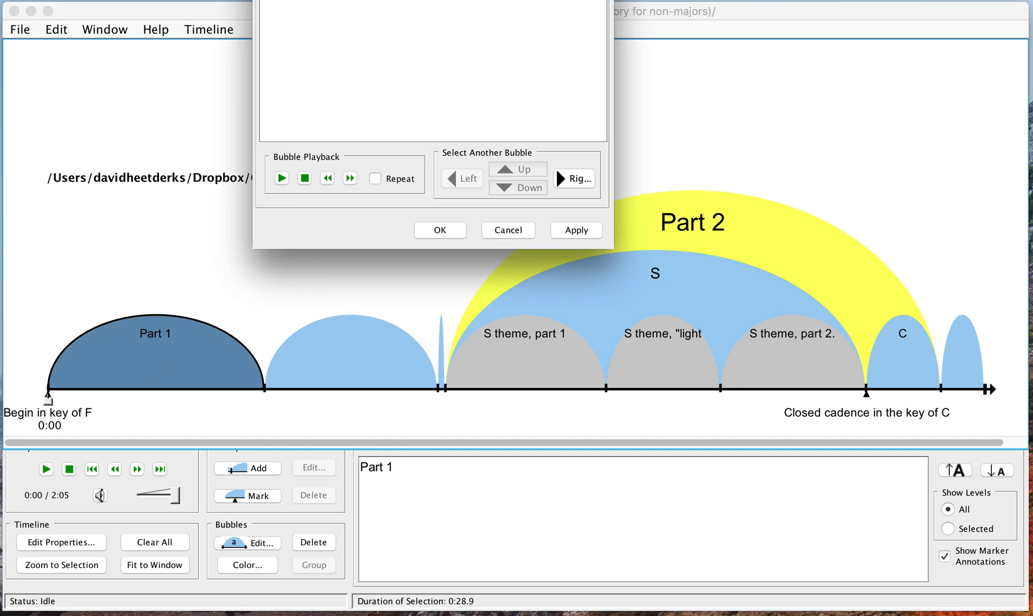
left_click_drag(445, 0, 665, 75)
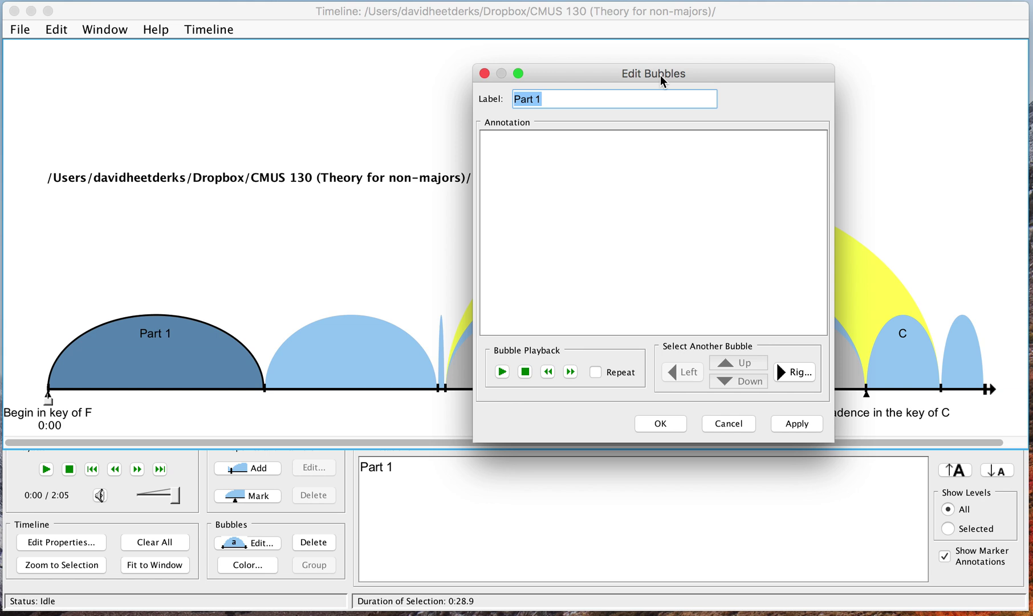
type("P")
left_click(597, 163)
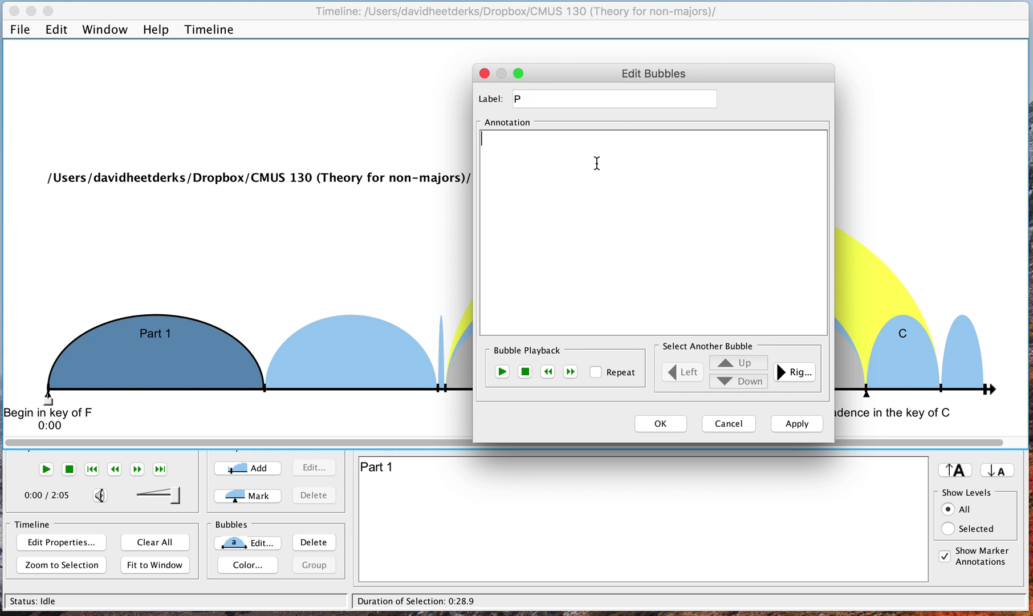
type("This is the primar")
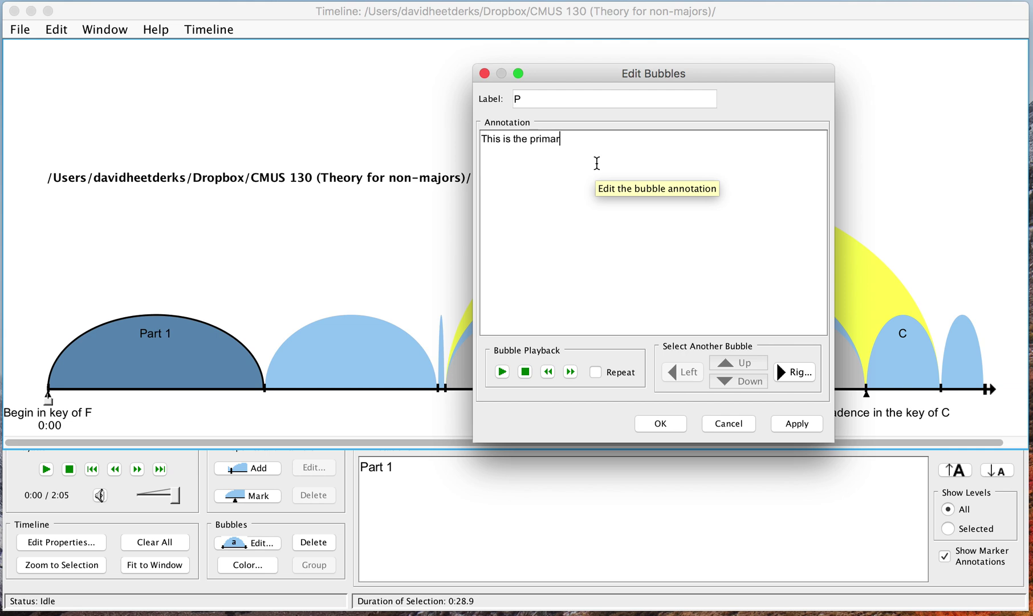
type("y theme.")
left_click(667, 423)
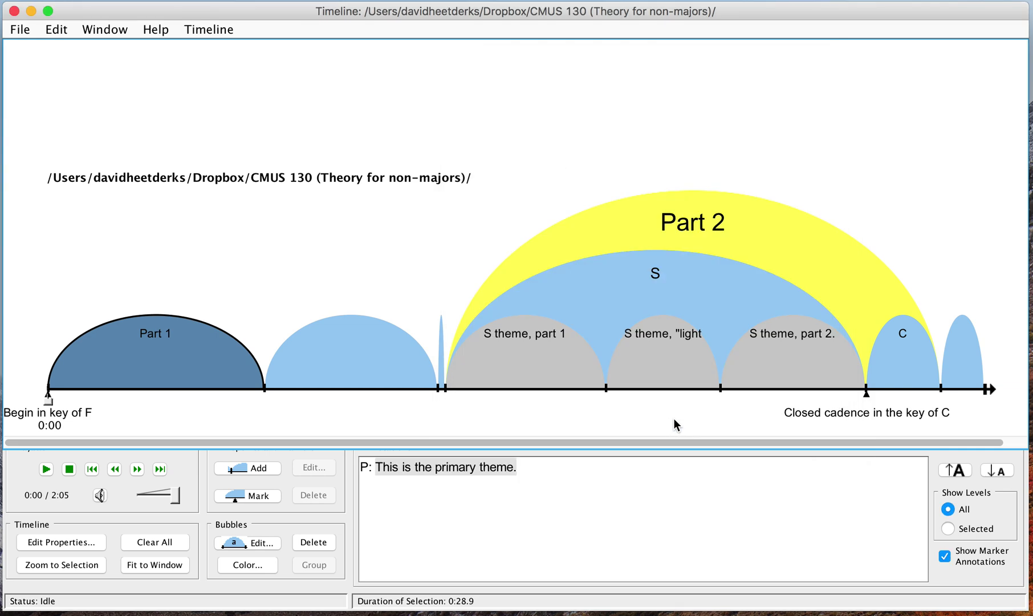
- Label the second bubble TR and annotate it 'This is the transition. It is marked by "energy gain."'
left_click(354, 356)
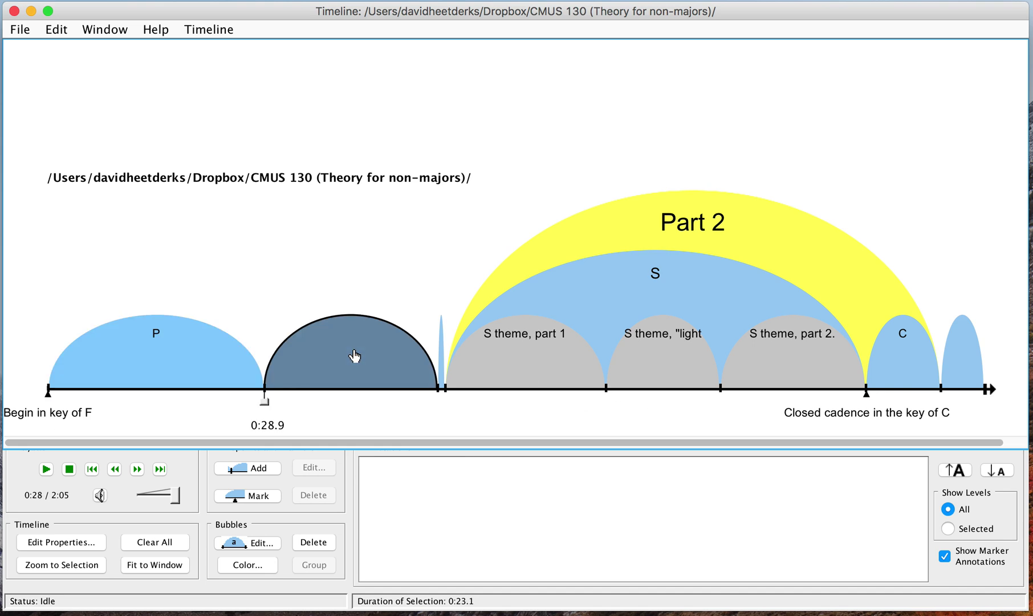
left_click(353, 357)
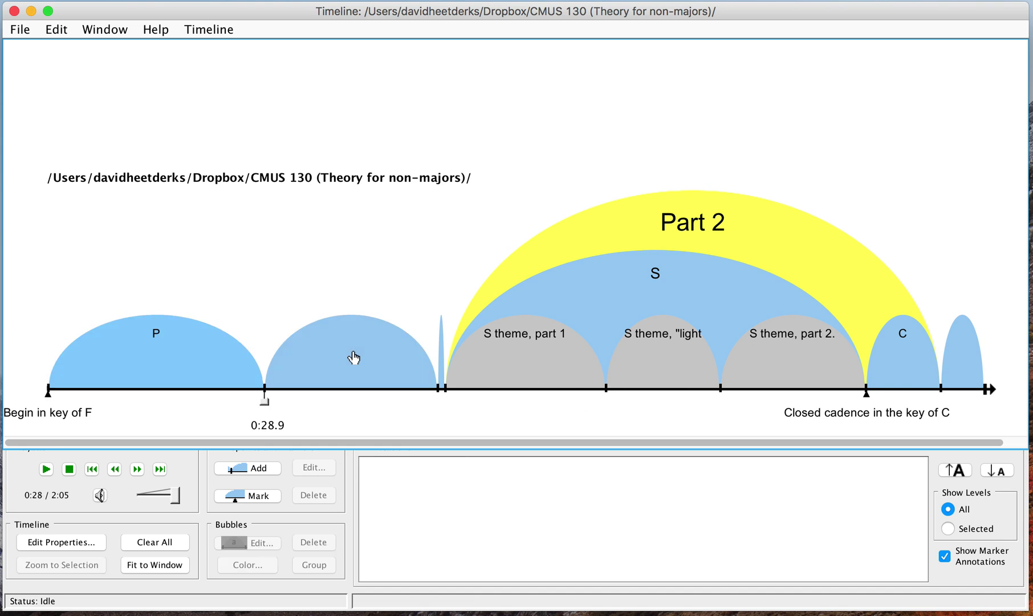
double_click(353, 357)
left_click_drag(361, 0, 629, 77)
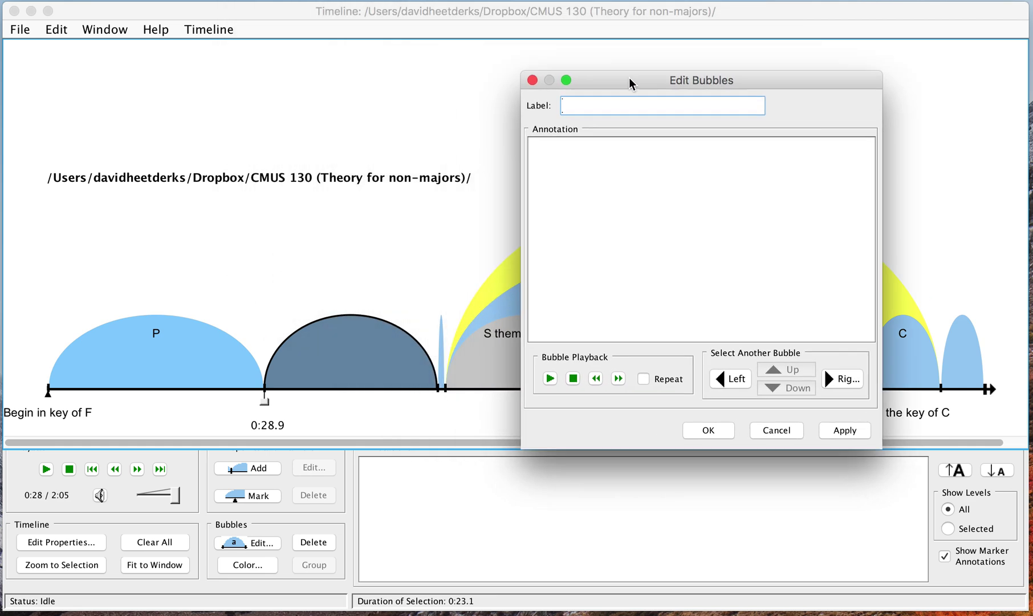
type("TR")
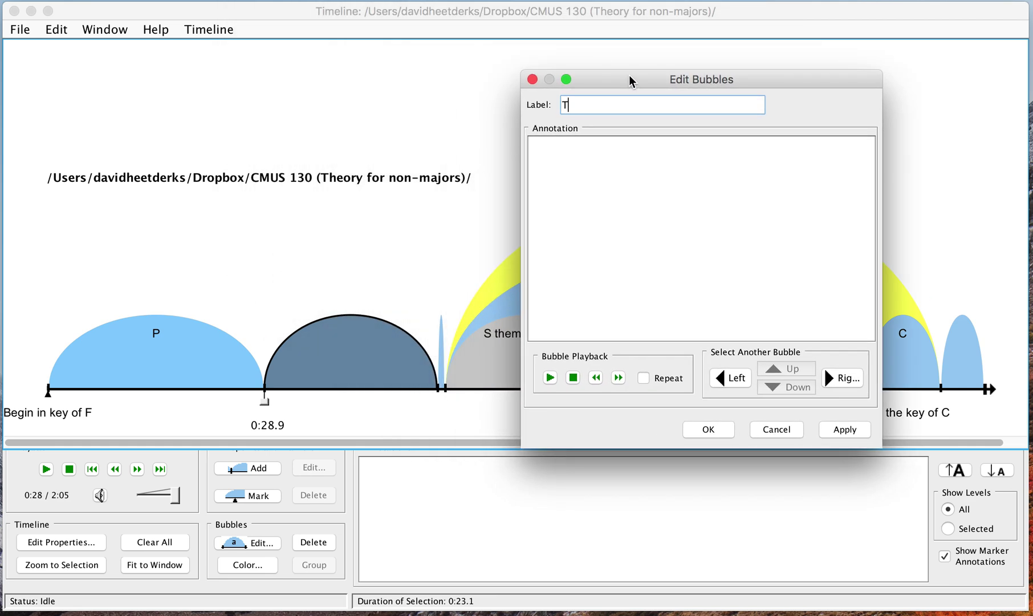
left_click(613, 150)
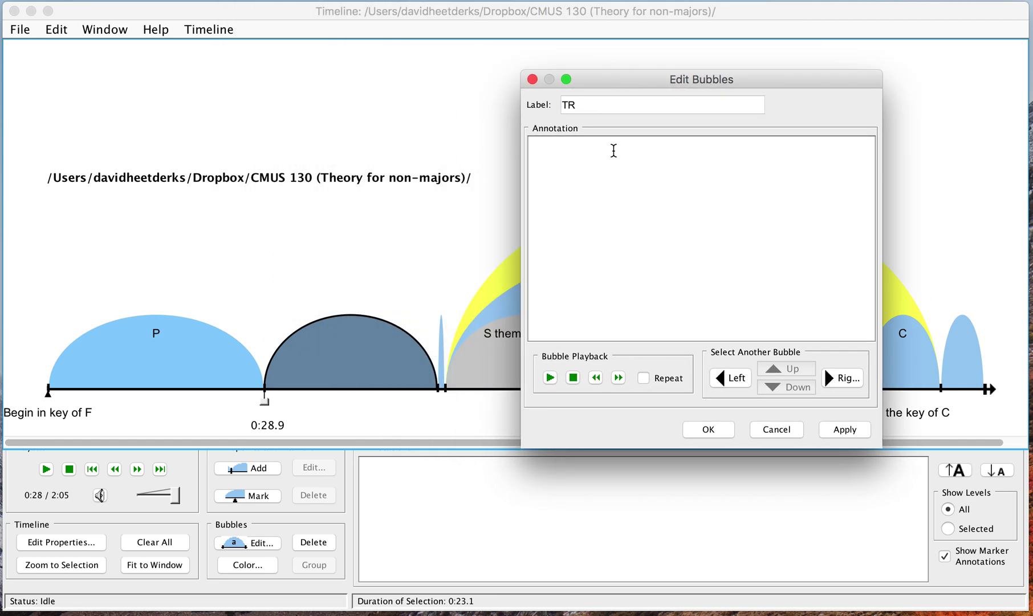
type("T")
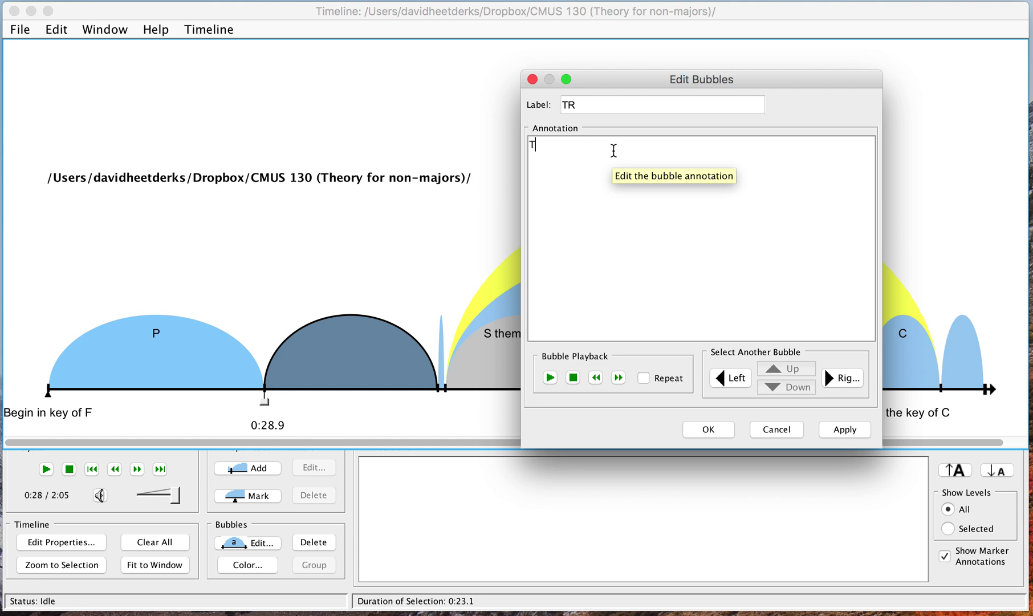
type("his is the transition. It is marked by \"energy ga")
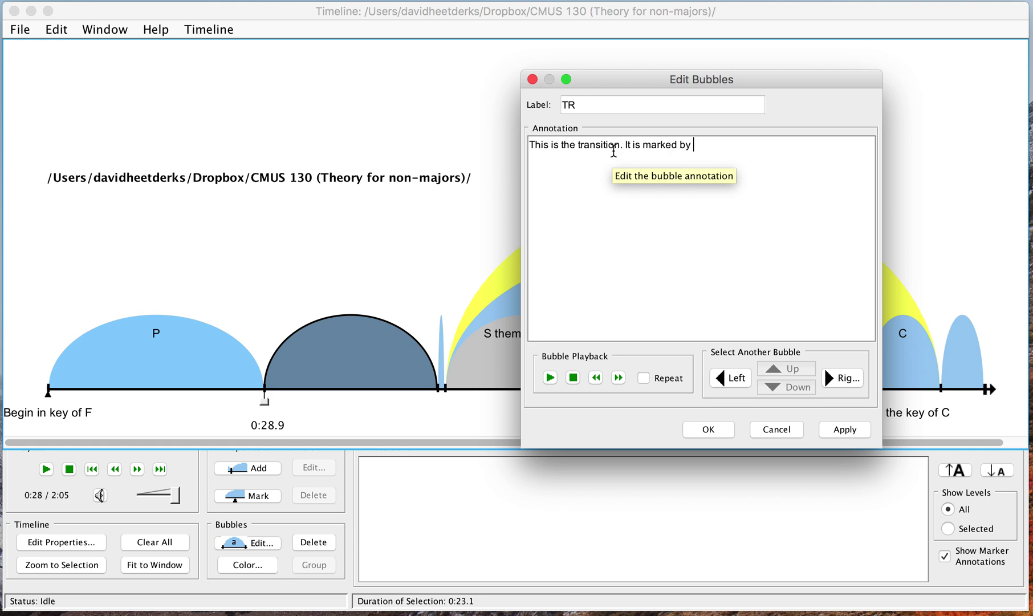
type("in.\"")
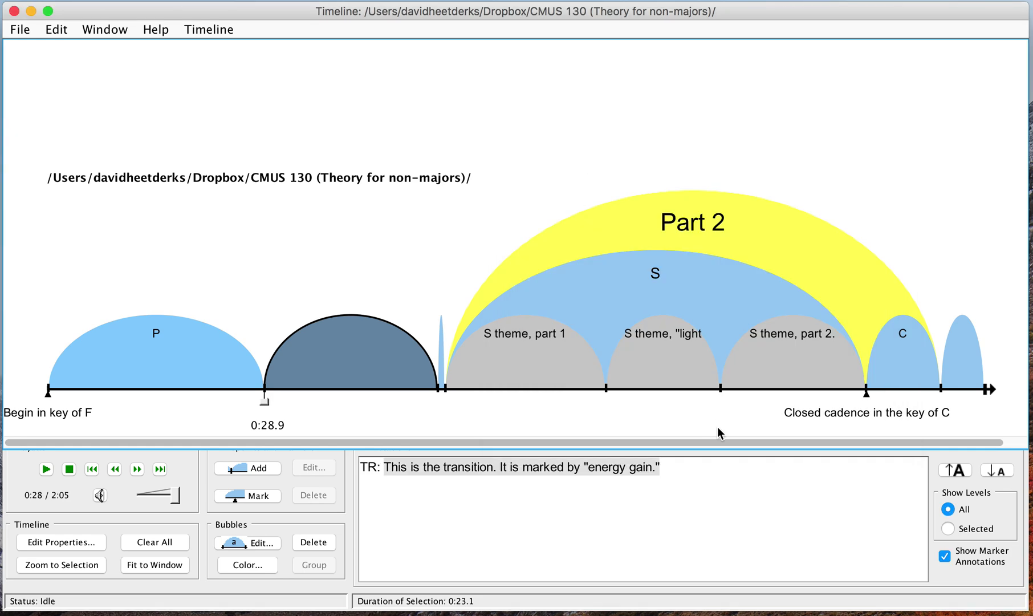
left_click(718, 429)
left_click(191, 354)
left_click(335, 364)
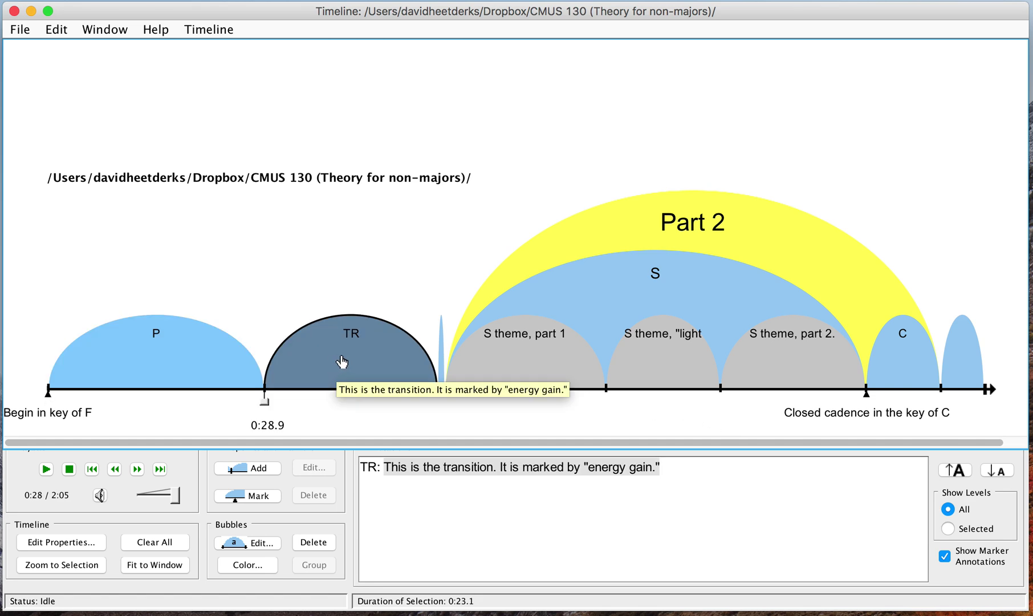
double_click(342, 361)
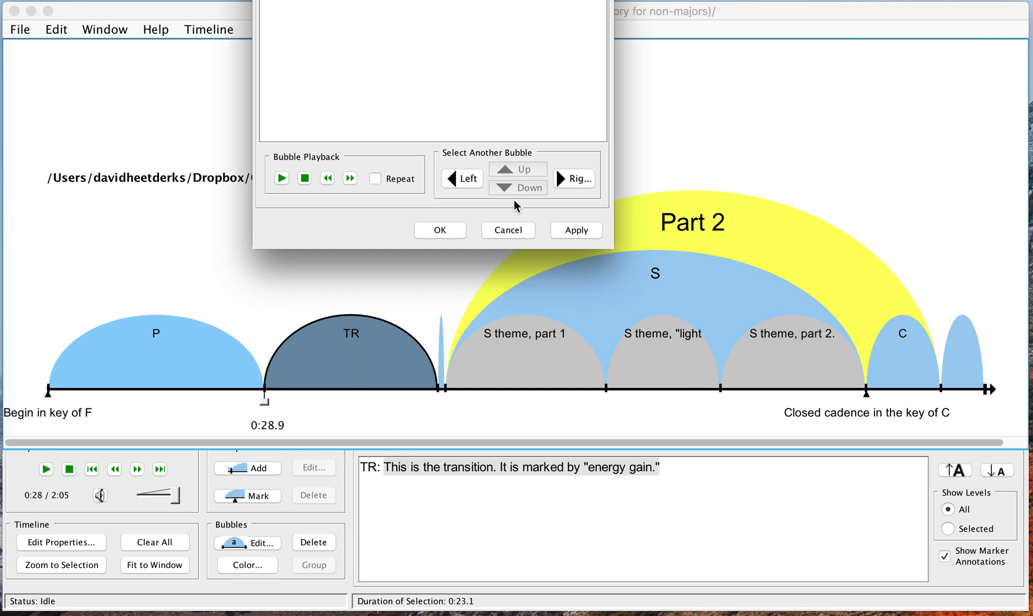
left_click_drag(480, 3, 853, 84)
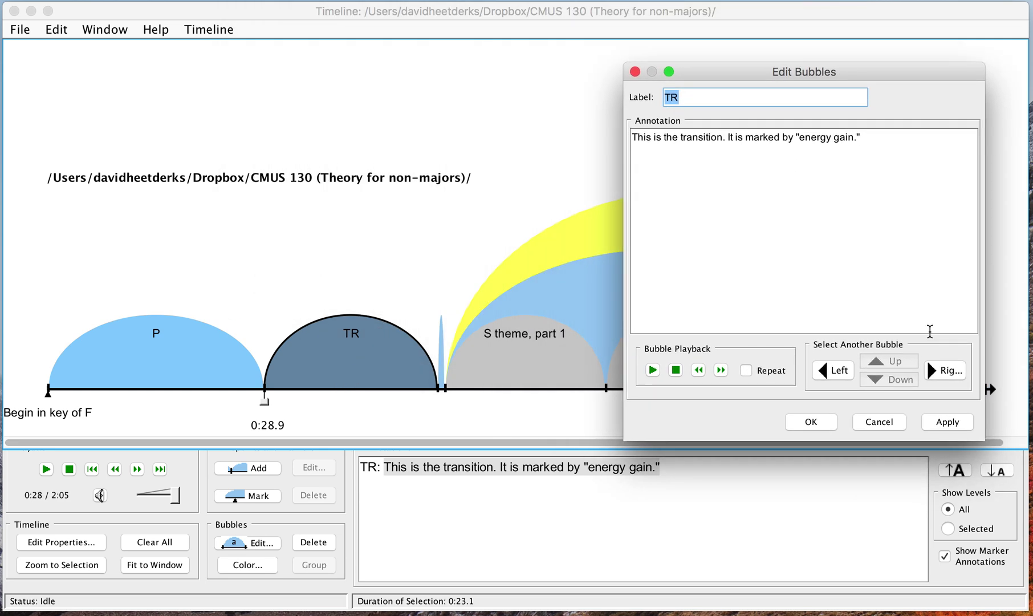
left_click(933, 371)
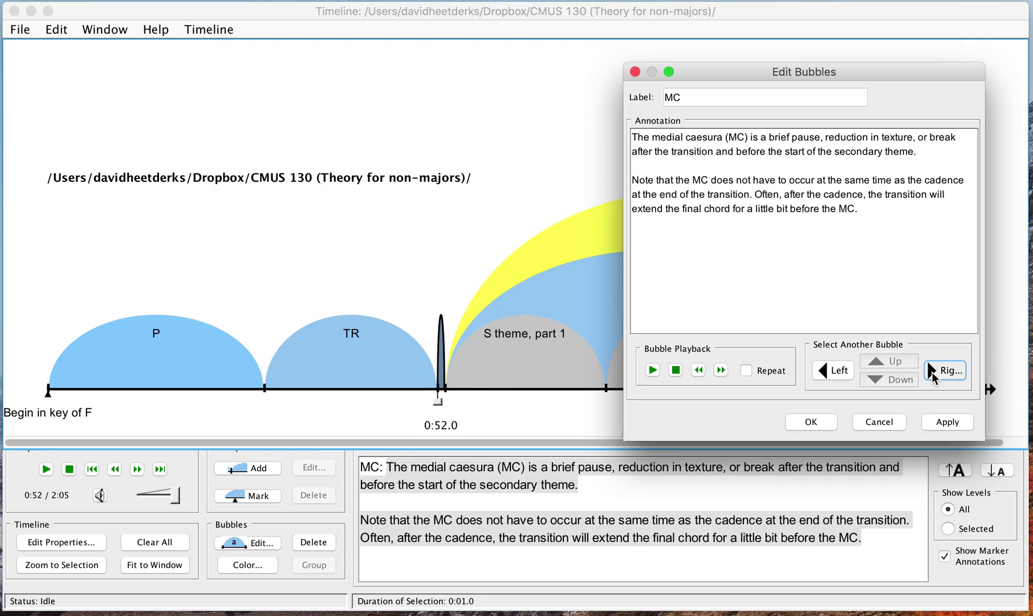
left_click(933, 372)
left_click(933, 371)
left_click(831, 375)
left_click(832, 375)
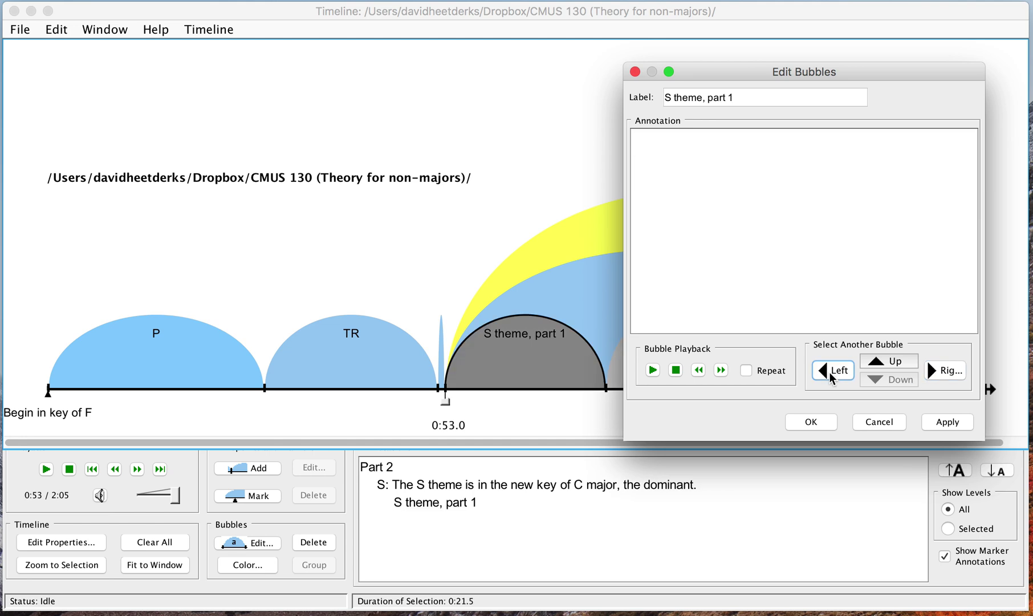
left_click(832, 376)
left_click(832, 375)
left_click(935, 372)
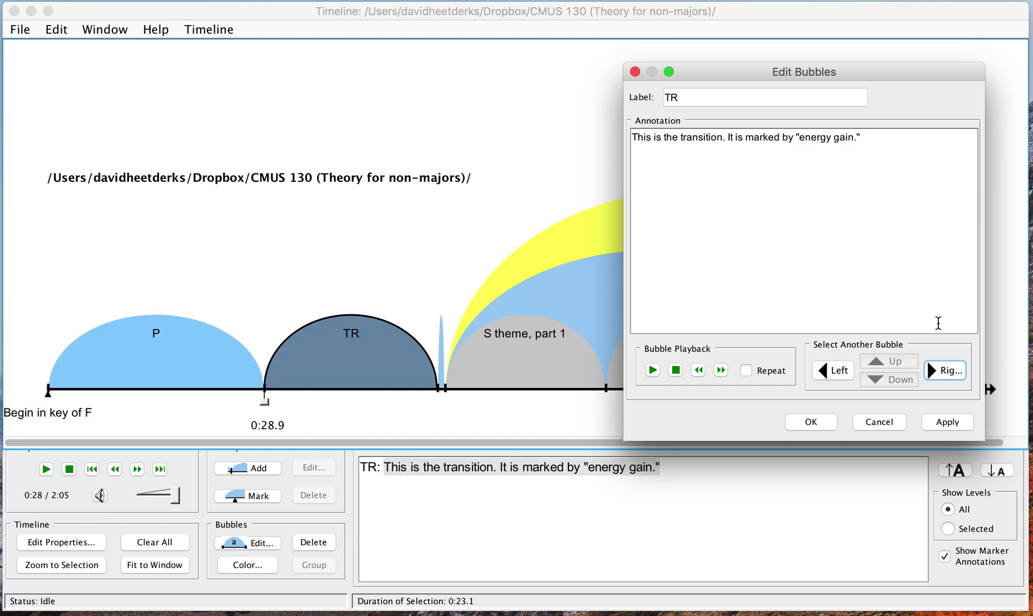
left_click_drag(804, 70, 204, 63)
left_click(355, 368)
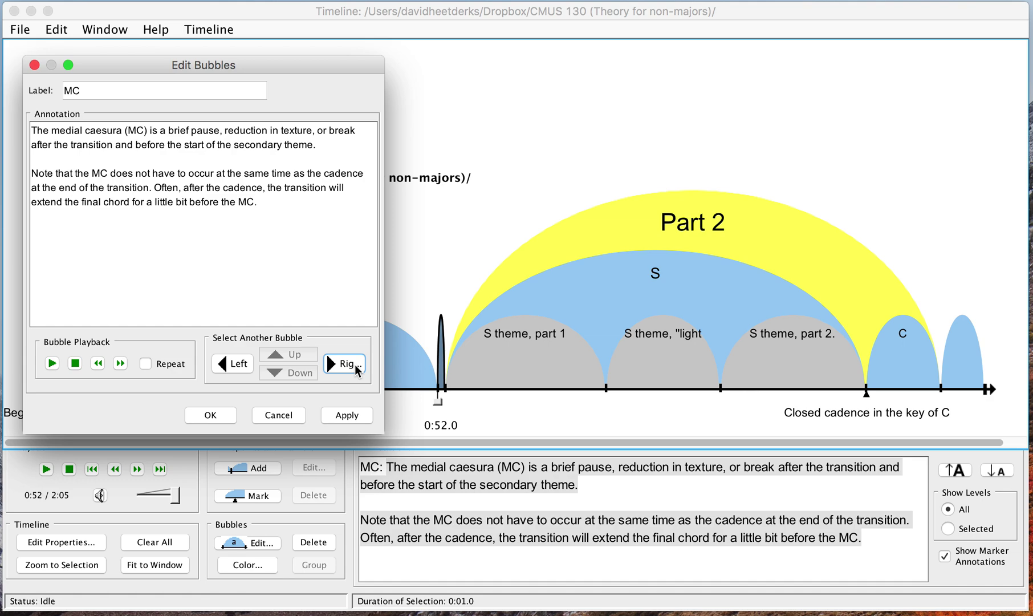
left_click(356, 368)
left_click(356, 368)
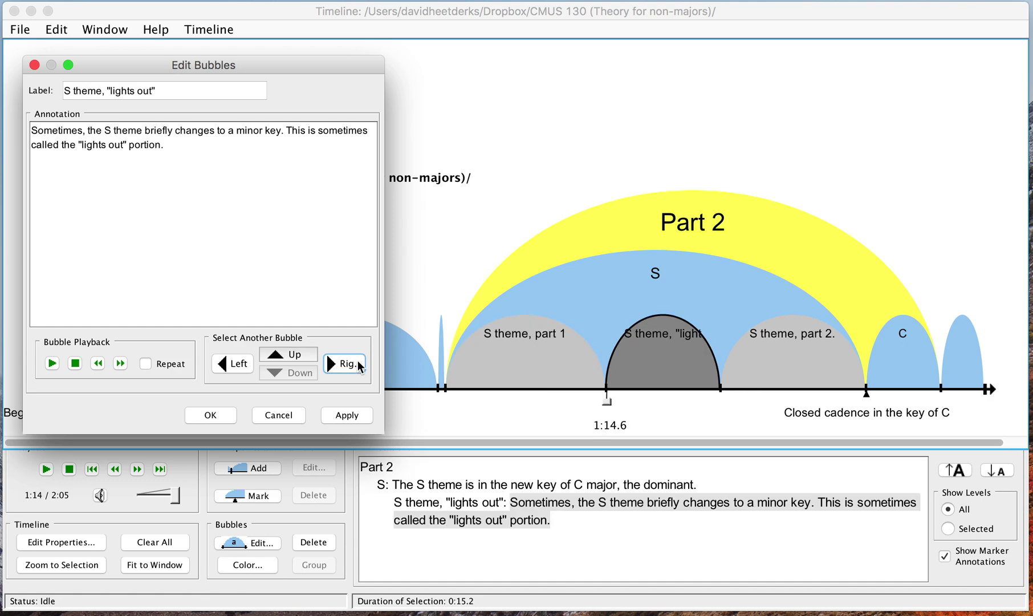
left_click(300, 354)
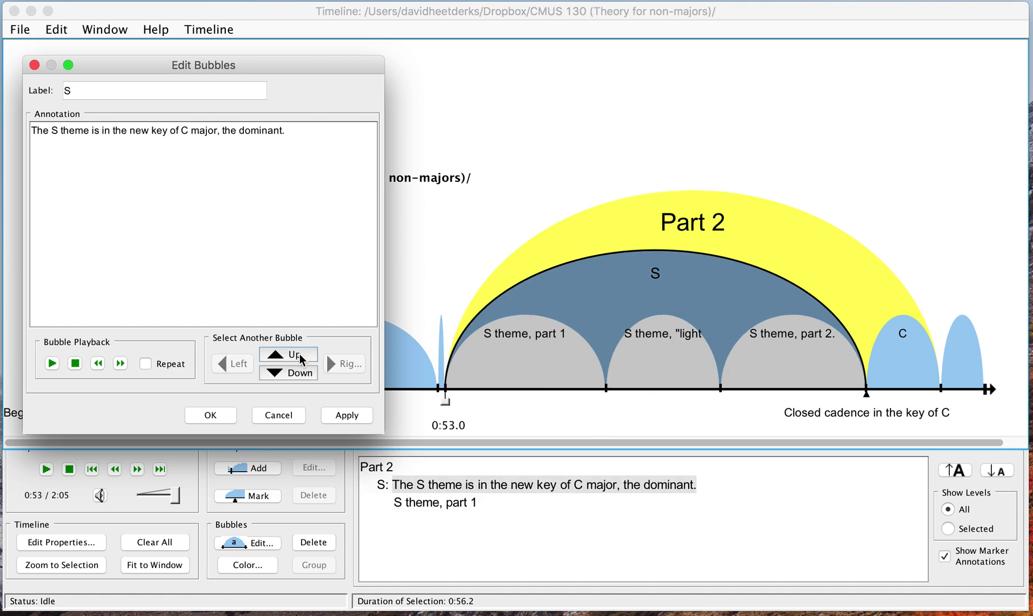
left_click(300, 353)
left_click(297, 373)
left_click(296, 373)
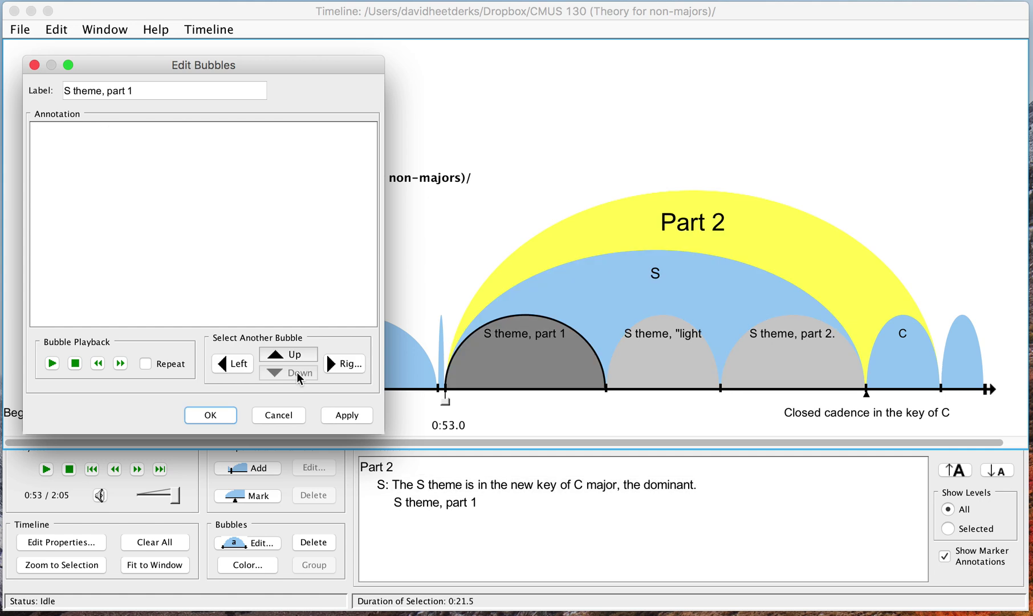
left_click(291, 412)
left_click(331, 362)
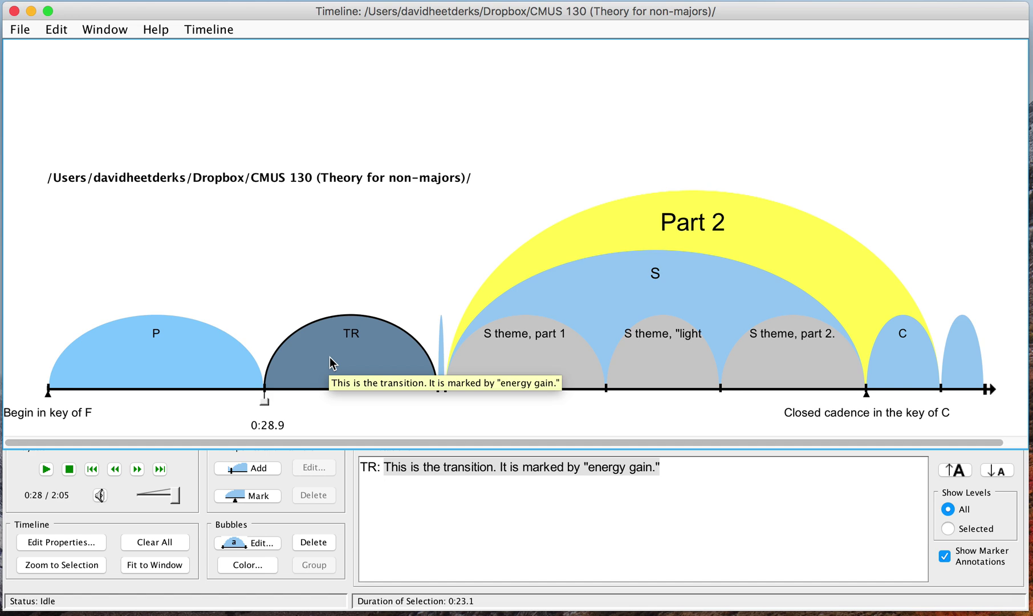
- Select P and TR together and group them under a new parent bubble
left_click(196, 365)
left_click(368, 356)
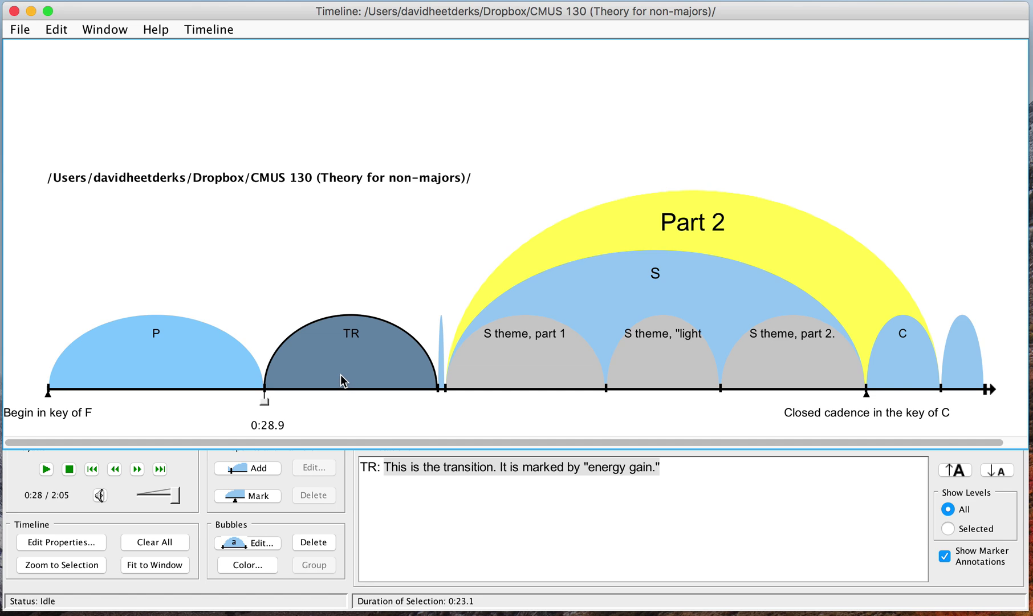
left_click(217, 376)
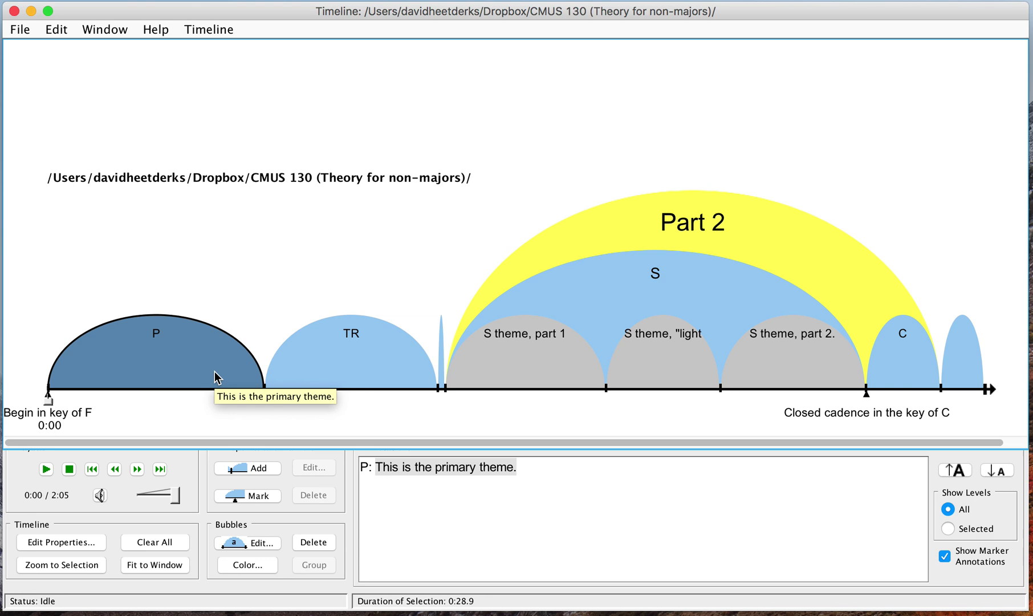
left_click(355, 365, "shift")
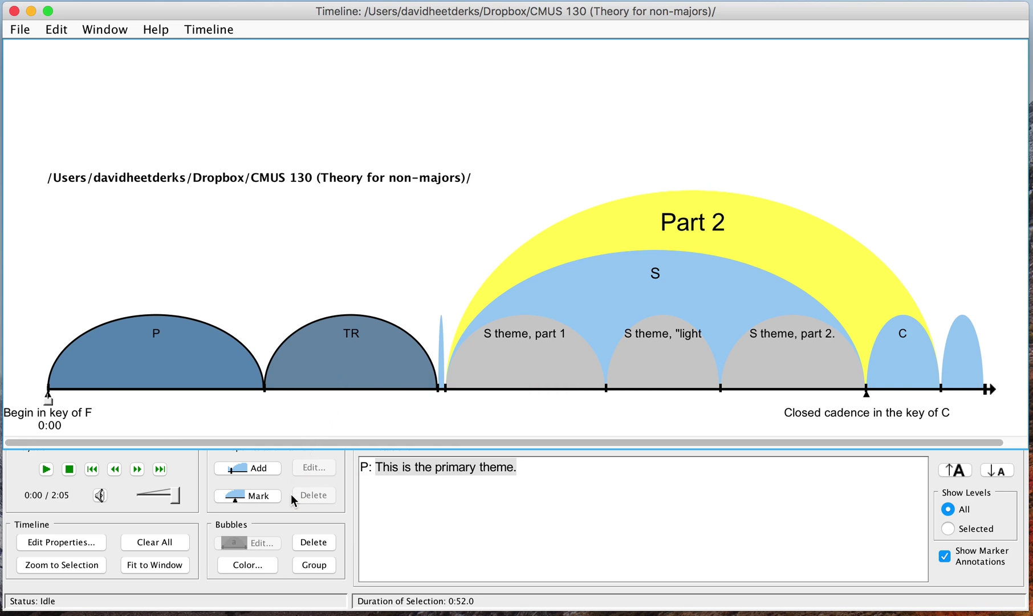
left_click(310, 565)
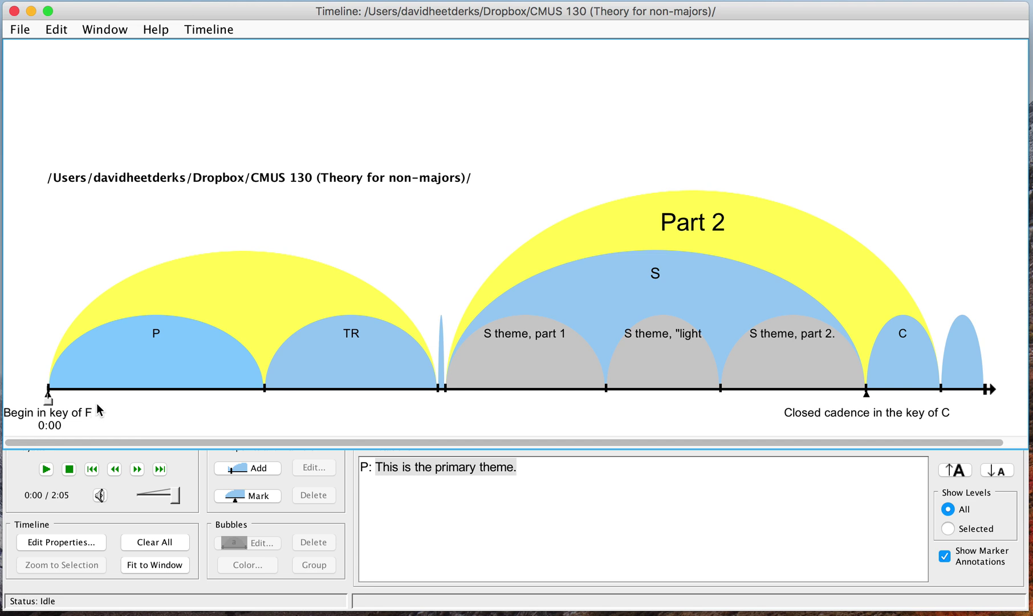
left_click(249, 291)
- Give the new parent bubble over P and TR the label 'Part 1'
double_click(248, 291)
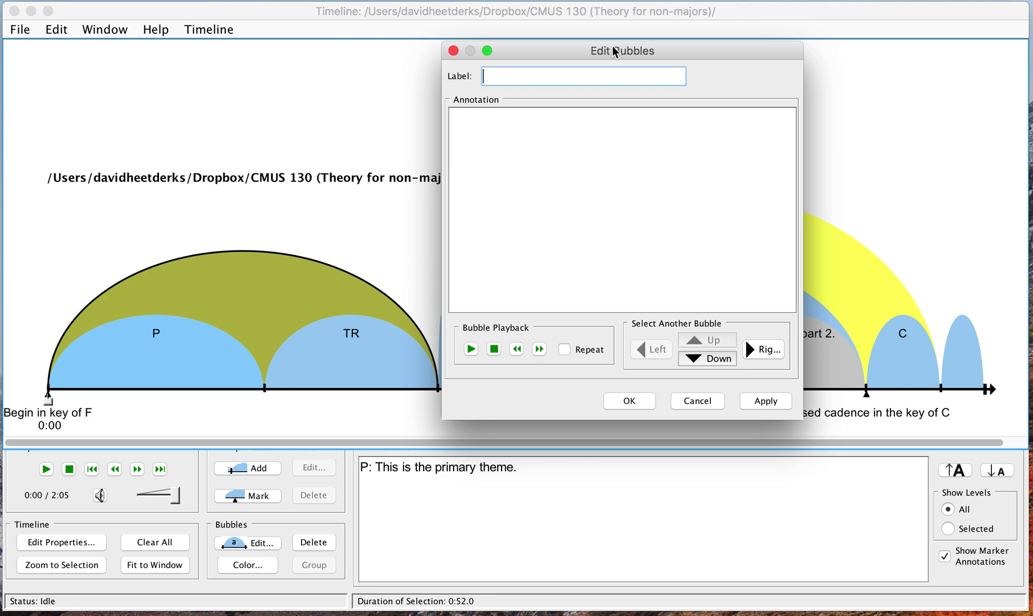
type("Part 1")
left_click(753, 401)
left_click(639, 401)
left_click(496, 254)
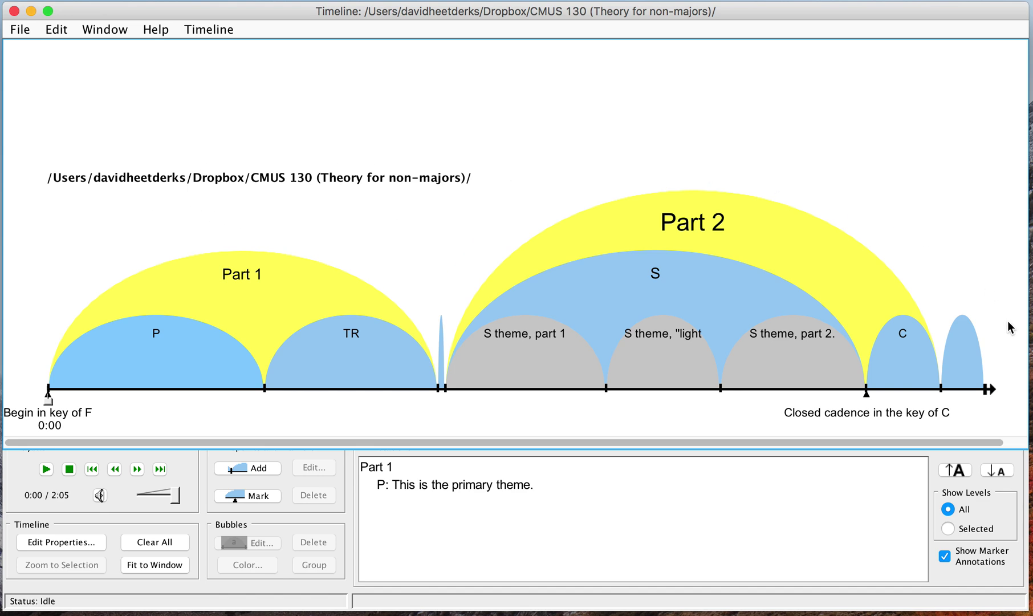
left_click(977, 348)
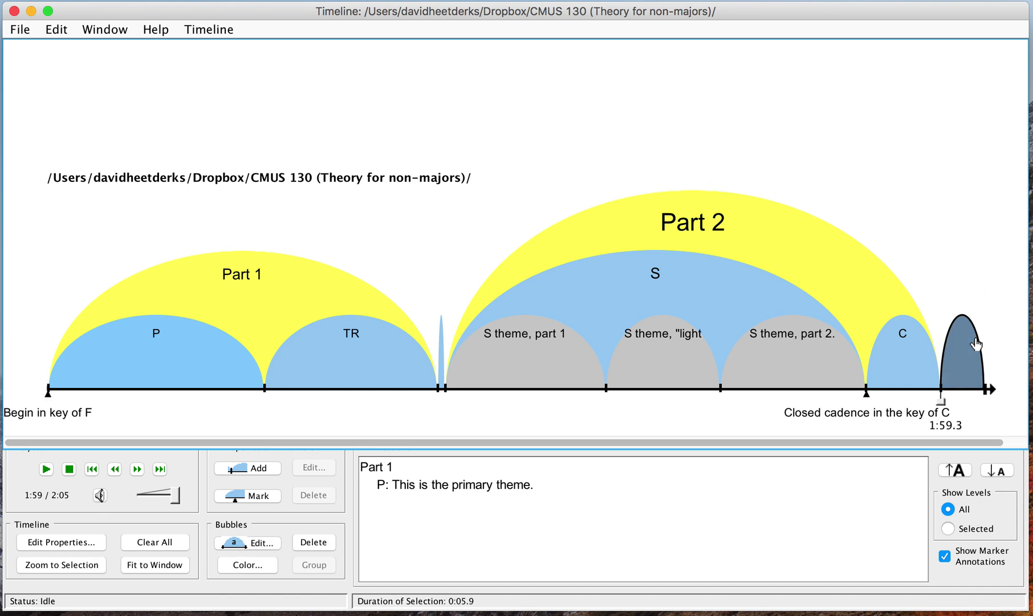
left_click(942, 224)
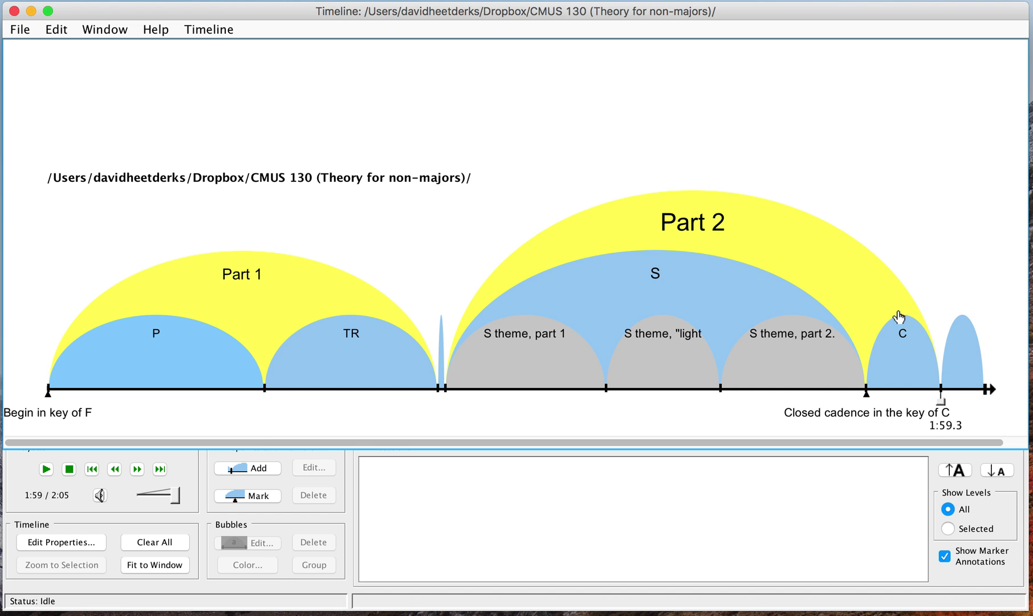
left_click(901, 348)
left_click(824, 234)
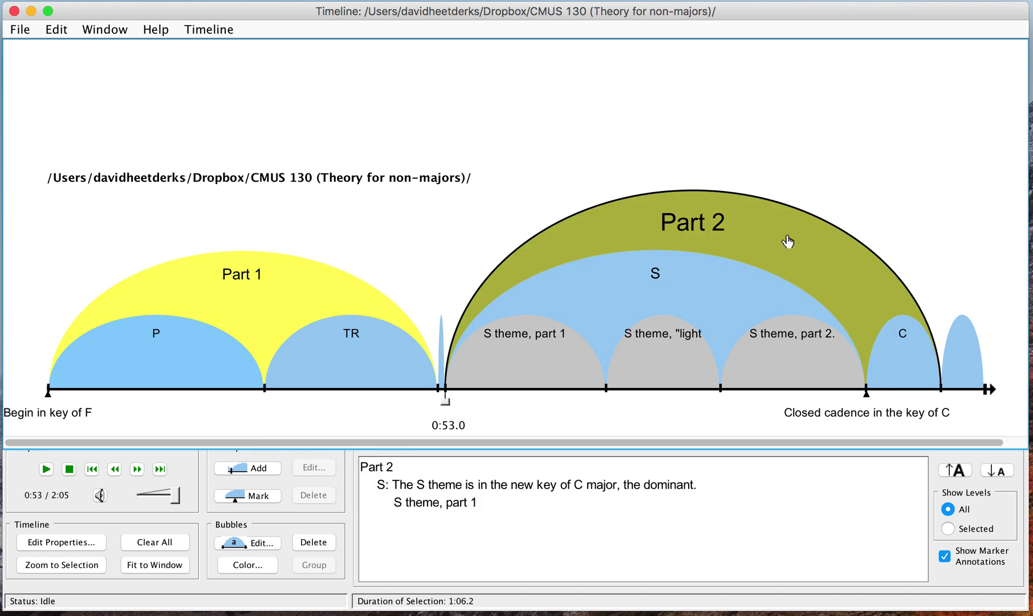
left_click(444, 371, "shift")
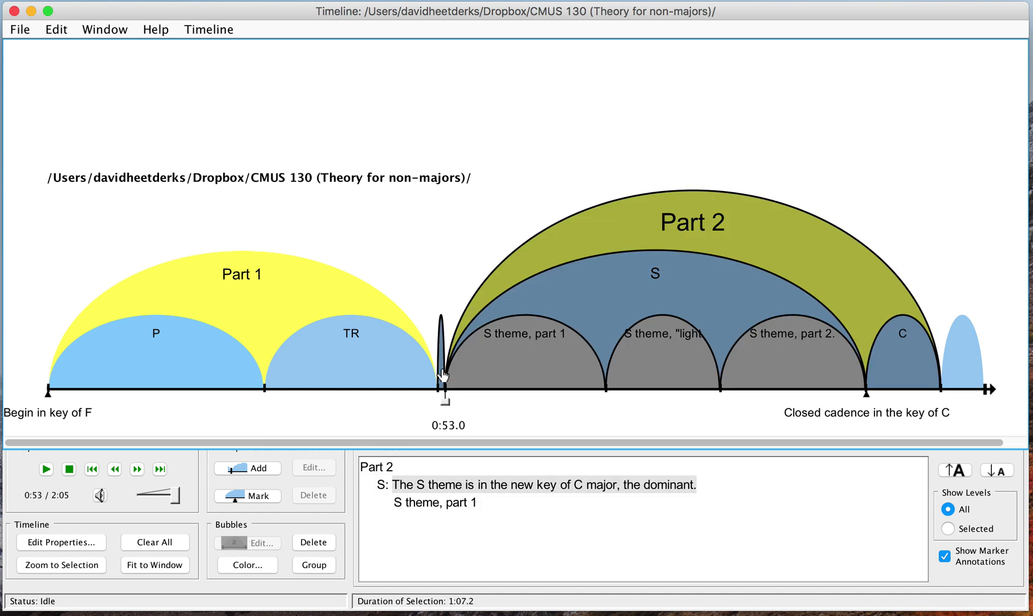
left_click(305, 296, "shift")
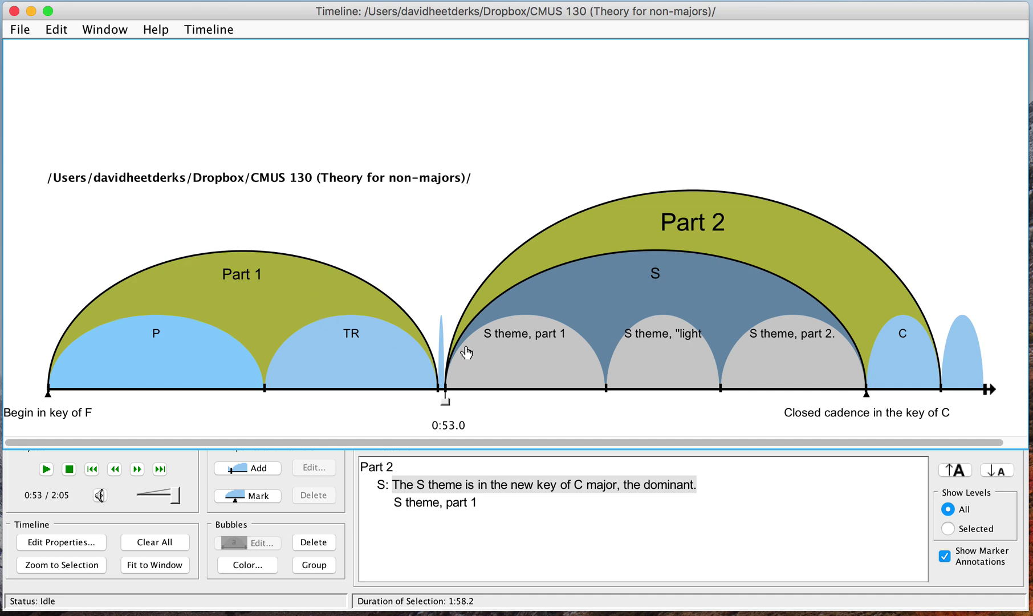
left_click(312, 565)
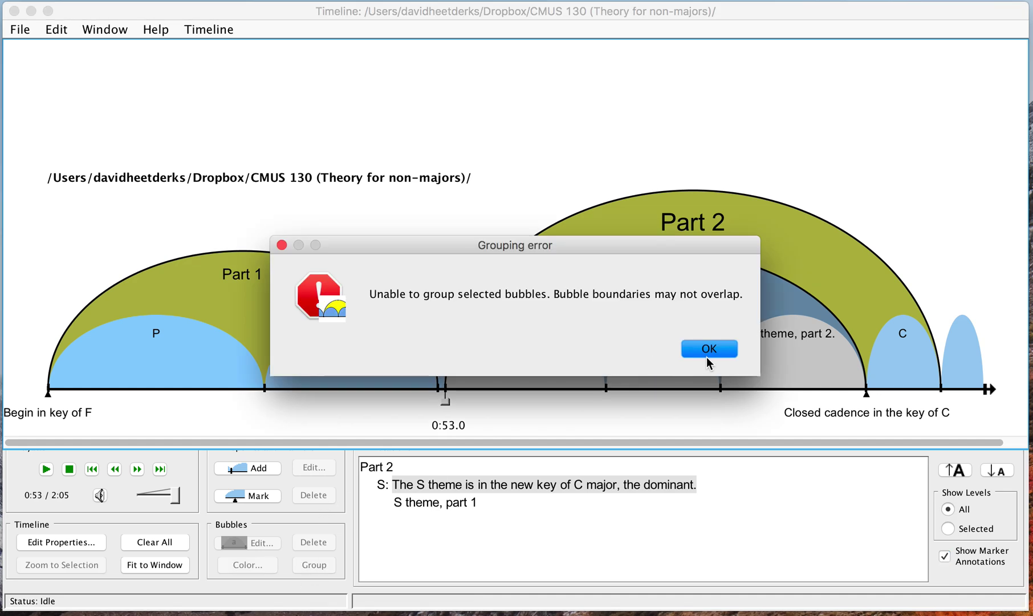
left_click(708, 350)
left_click(292, 284)
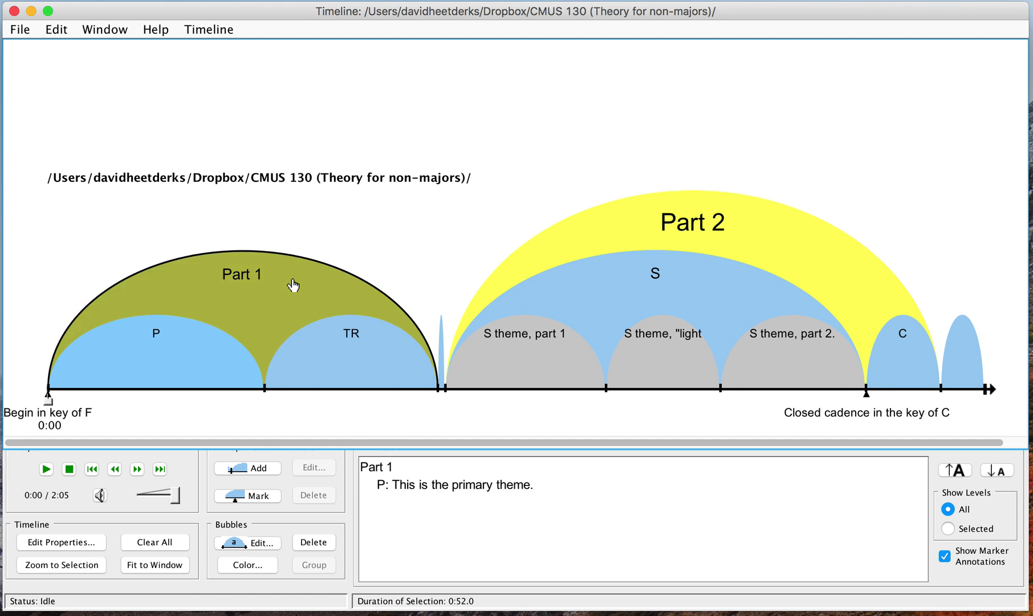
left_click(439, 377, "shift")
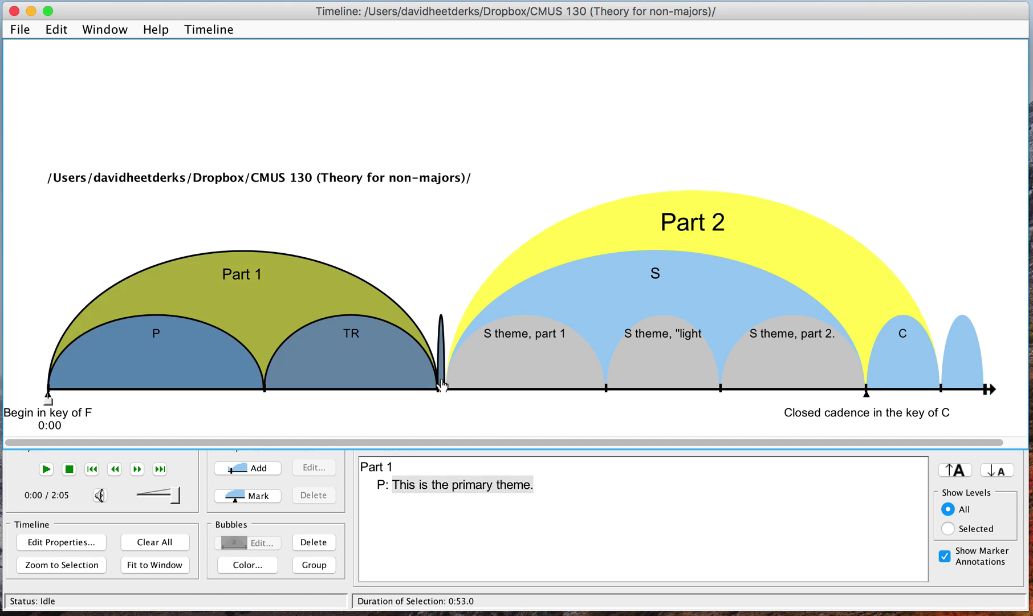
left_click(512, 269, "shift")
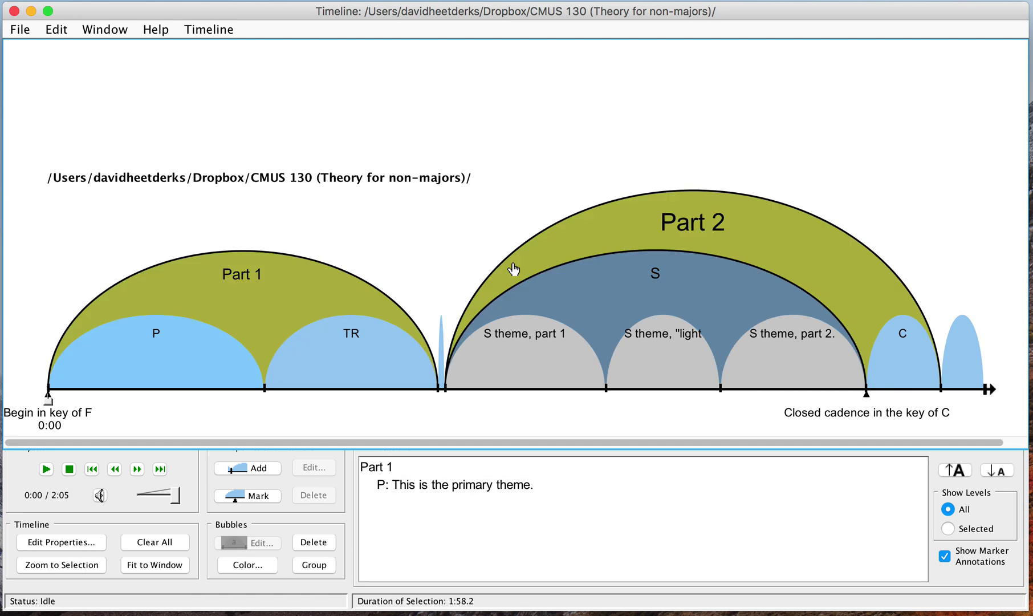
left_click(440, 378, "shift")
left_click(796, 254, "shift")
left_click(320, 565)
left_click(697, 359)
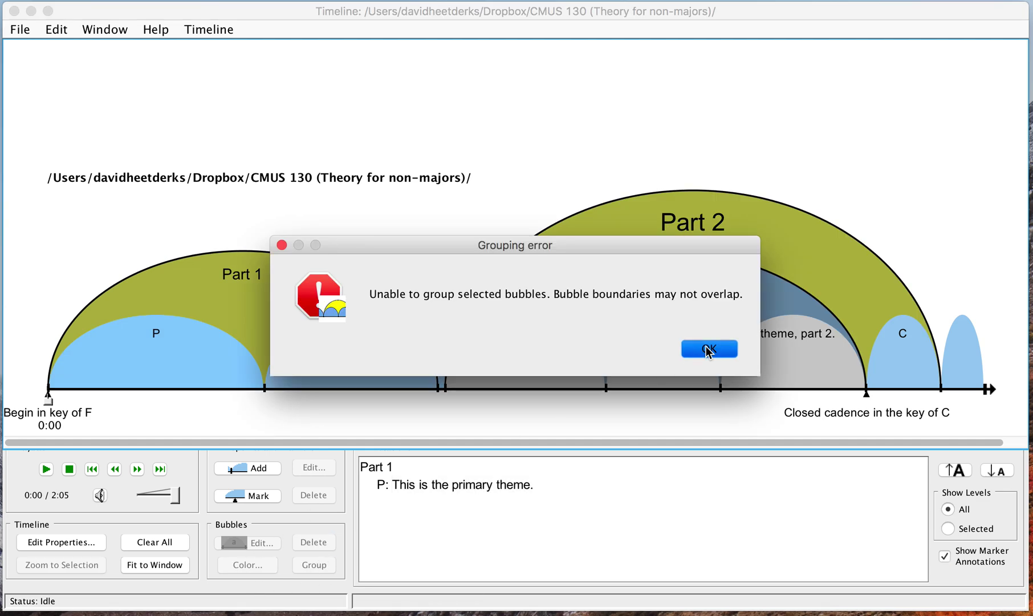
left_click_drag(21, 77, 914, 464)
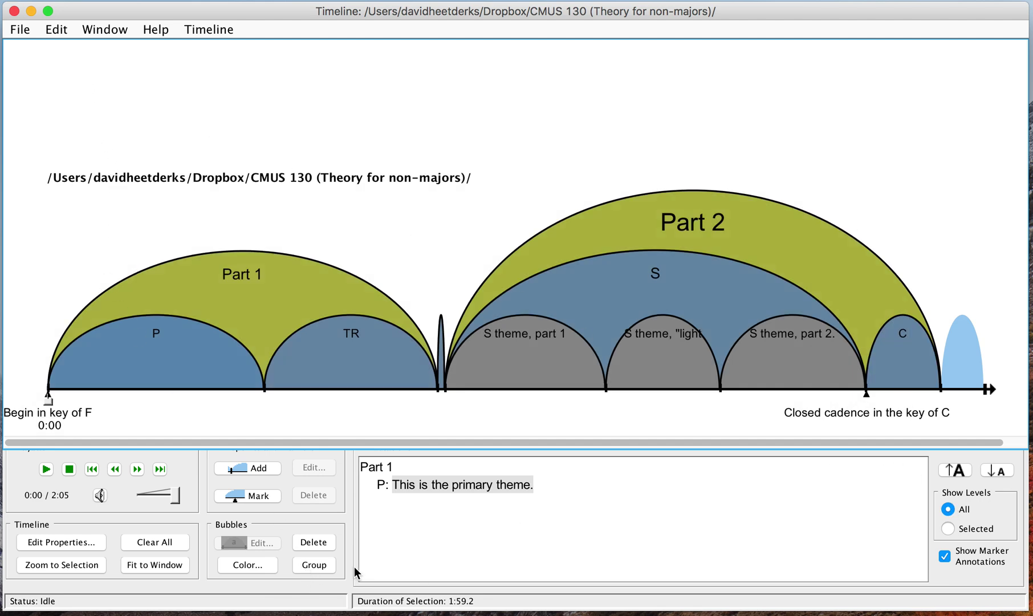
- Group Part 1 and Part 2 under a new top-level bubble labelled 'Sonata Exposition'
left_click(312, 565)
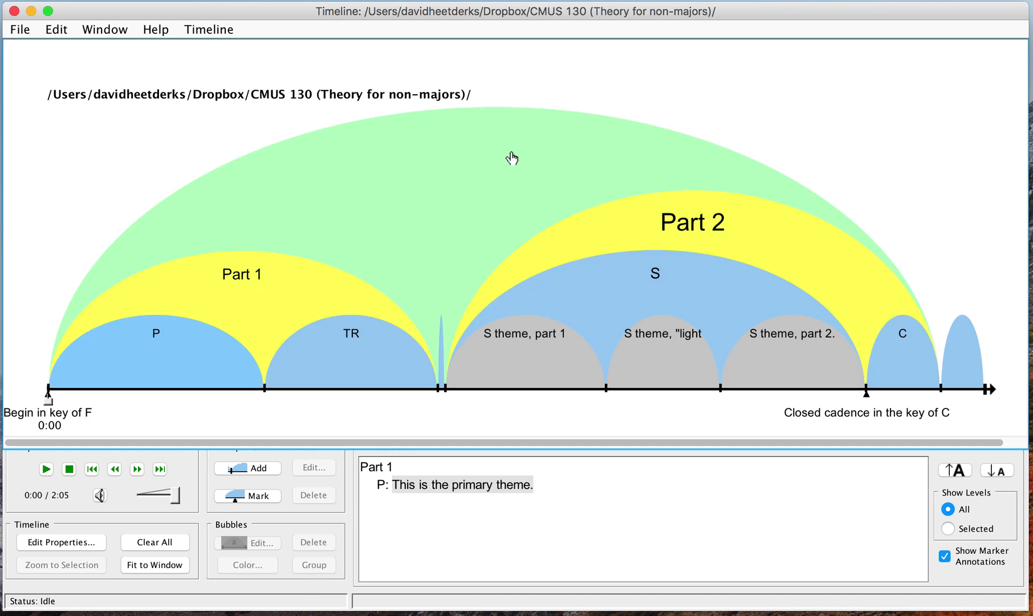
left_click(491, 179)
double_click(491, 179)
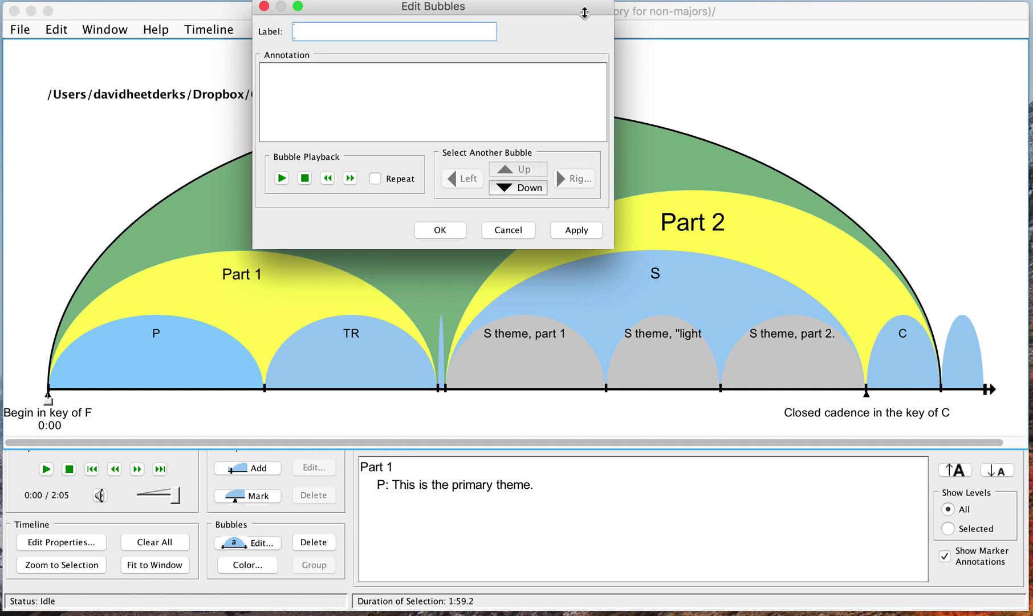
left_click_drag(486, 0, 742, 118)
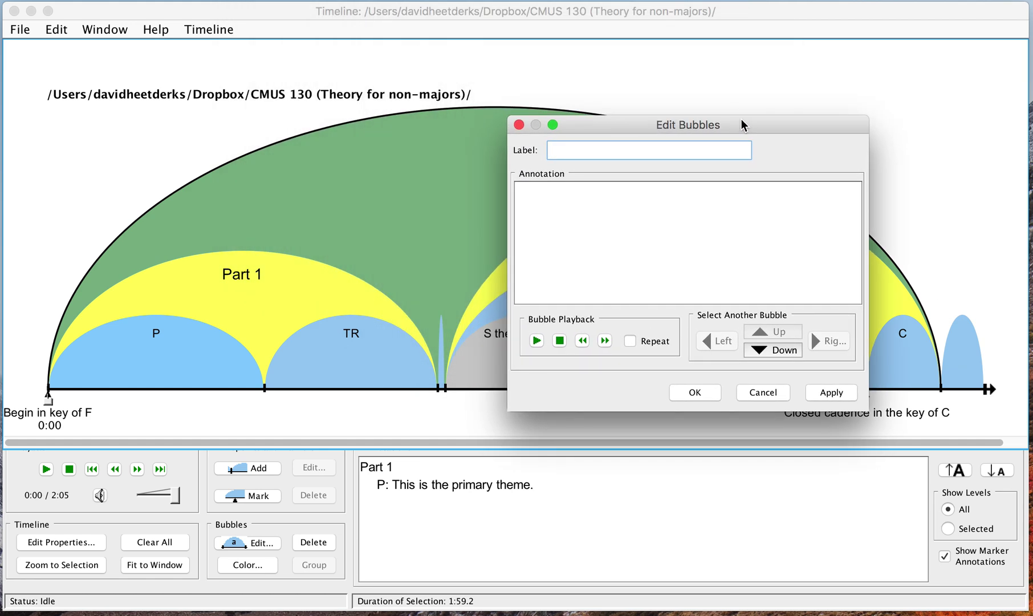
type("Sonata Exposition")
left_click(698, 393)
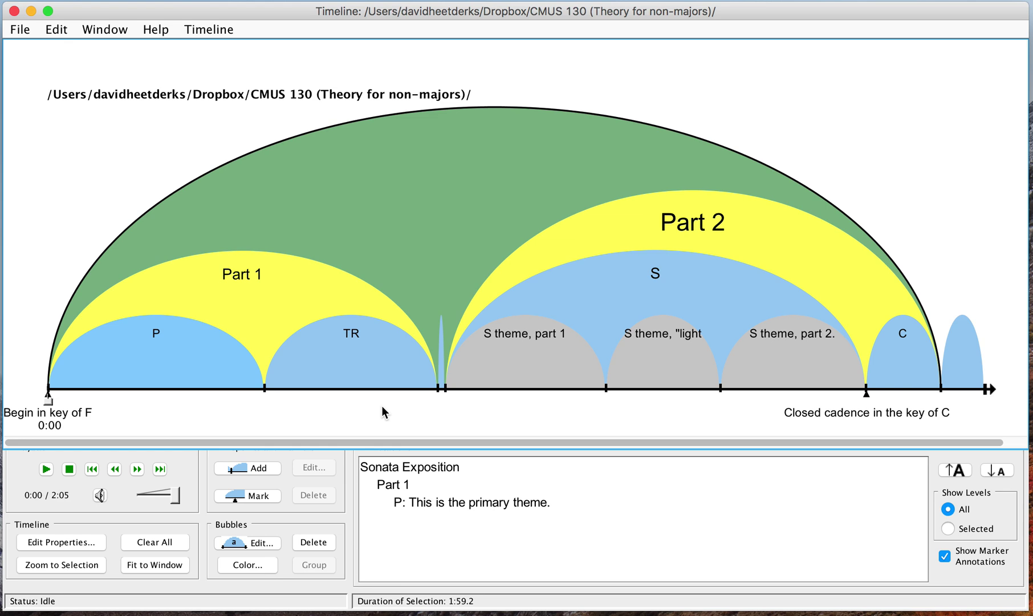
- Play the music from TR and drop a marker at the cadence near TR's end
left_click(380, 370)
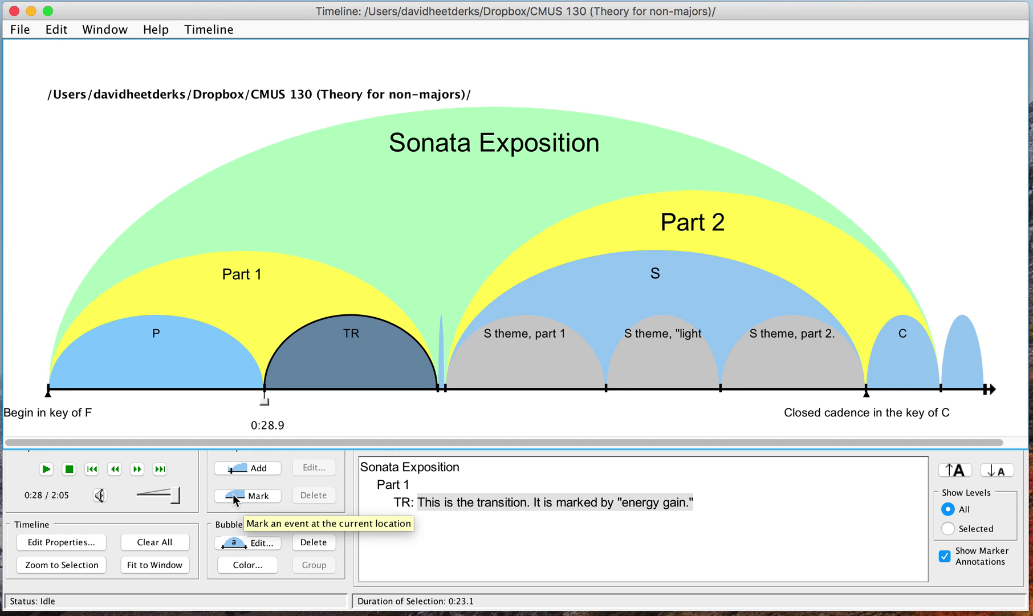
left_click(45, 471)
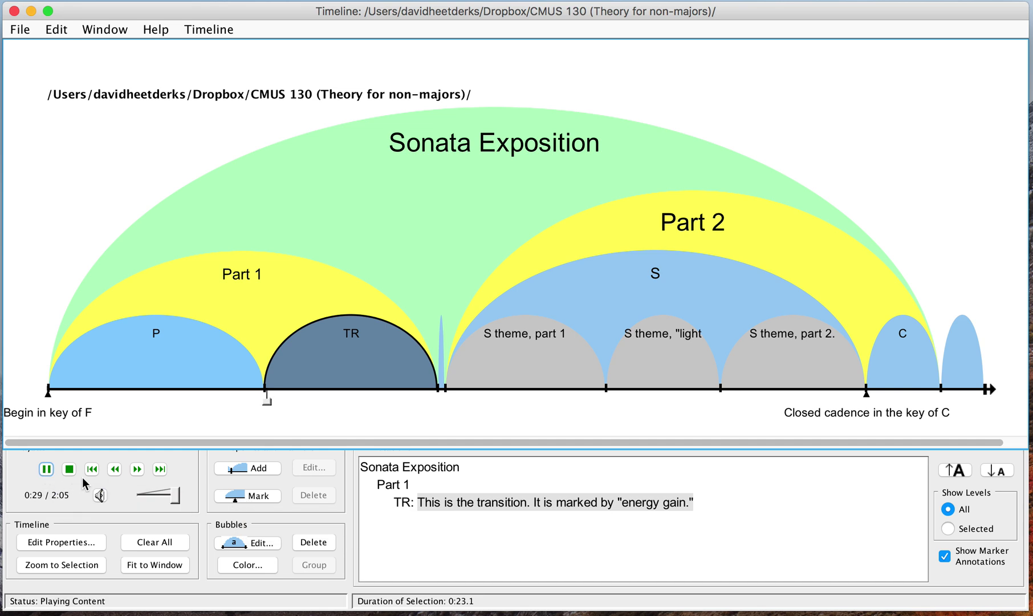
left_click(252, 496)
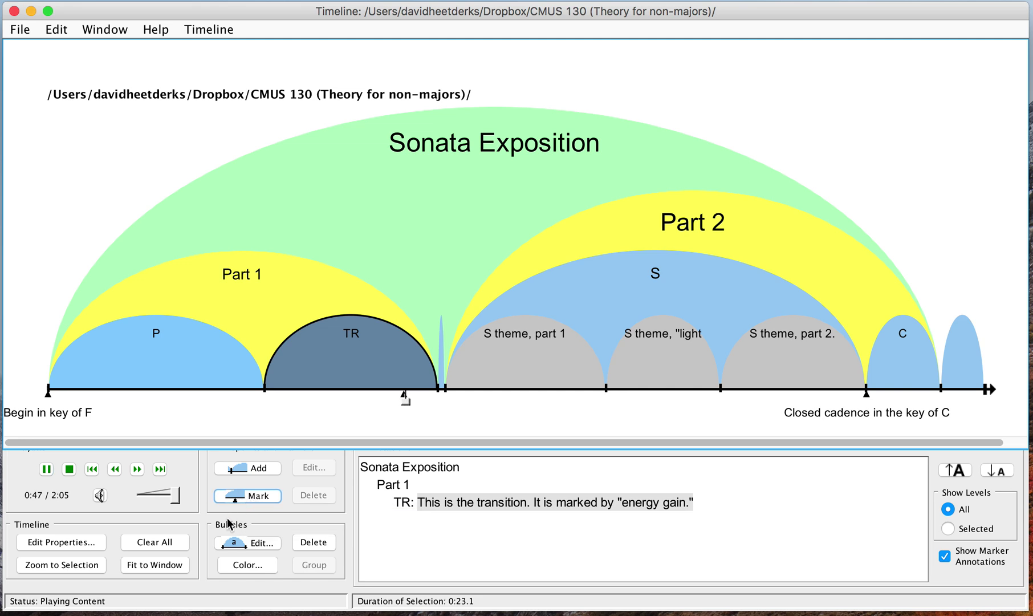
left_click(68, 470)
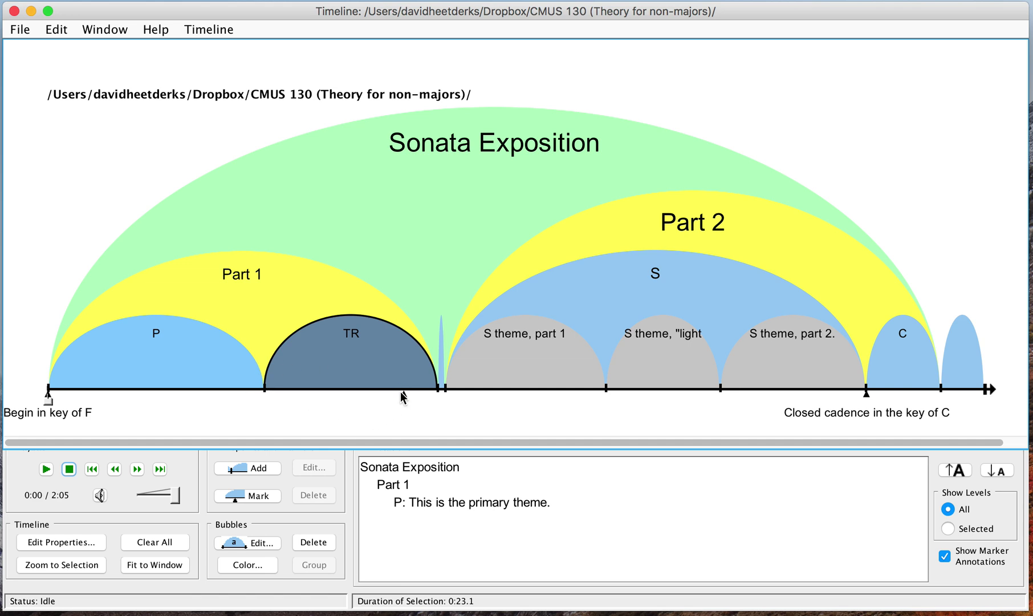
- Label the 0:47.5 marker 'Half Cadence' and annotate it as a half cadence in V ending the TR
left_click(403, 392)
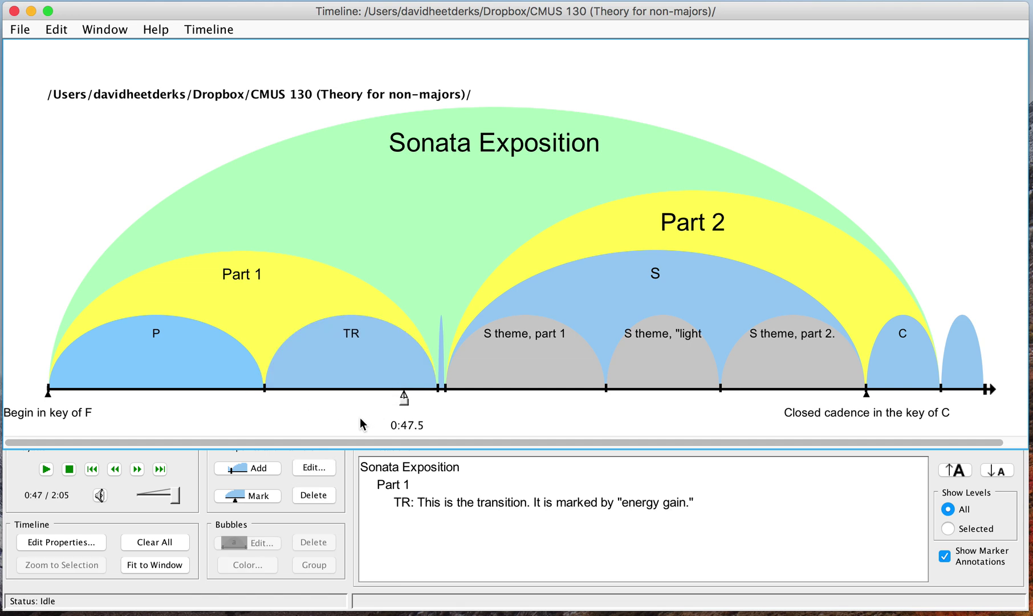
left_click(403, 394)
double_click(403, 395)
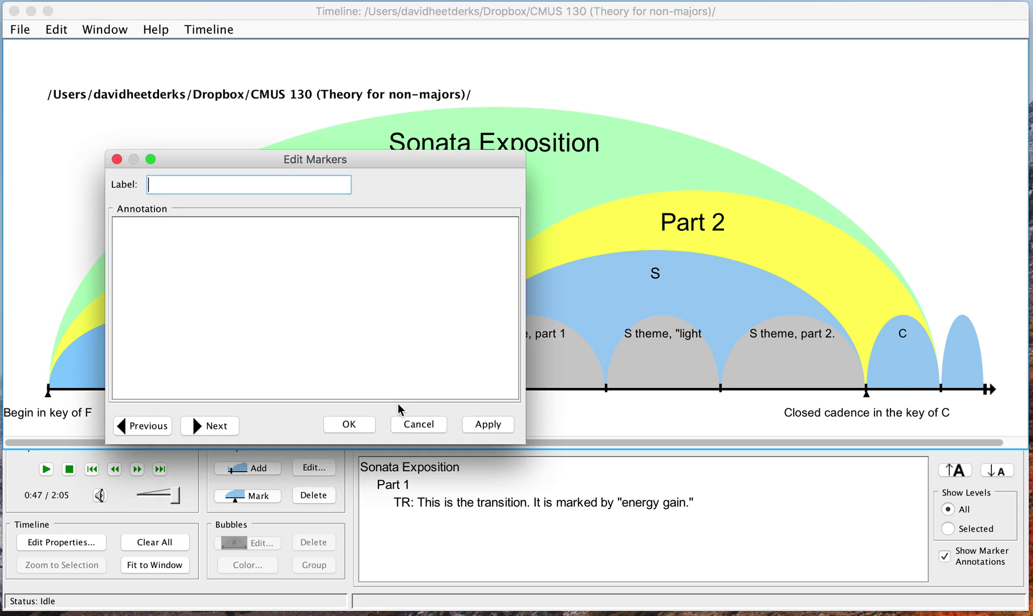
type("Half Cadence")
left_click(341, 332)
type("This ")
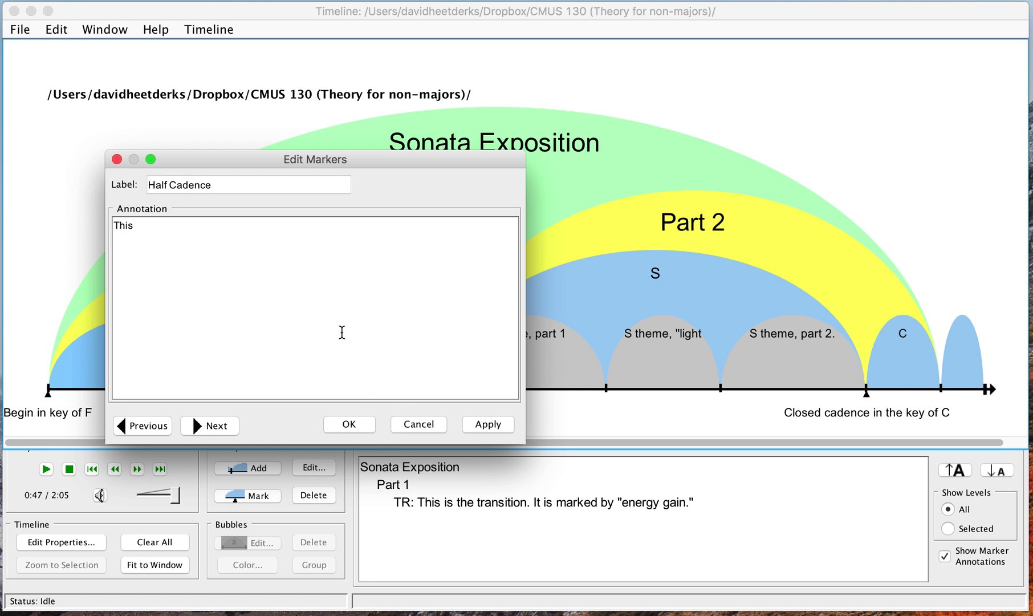
type("is a half cadence in the key of")
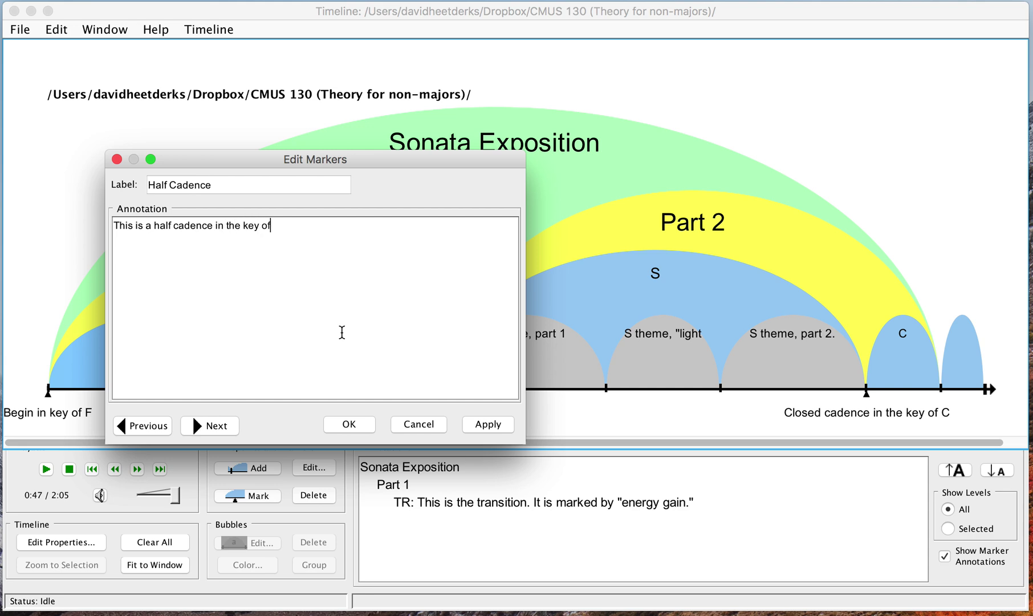
type(" V, the most common option")
type(" for the end")
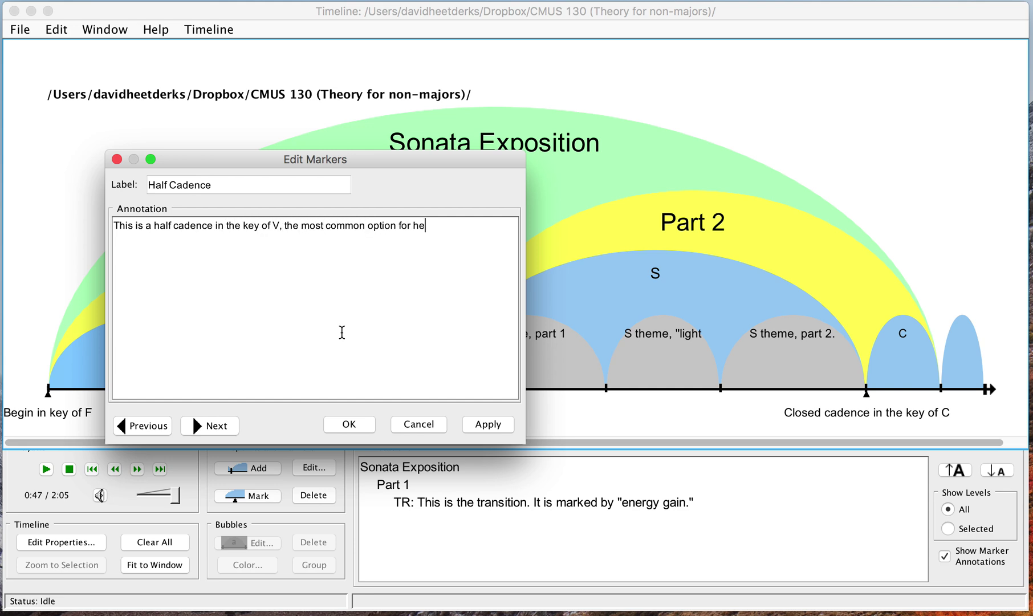
type(" of a TR in a major-")
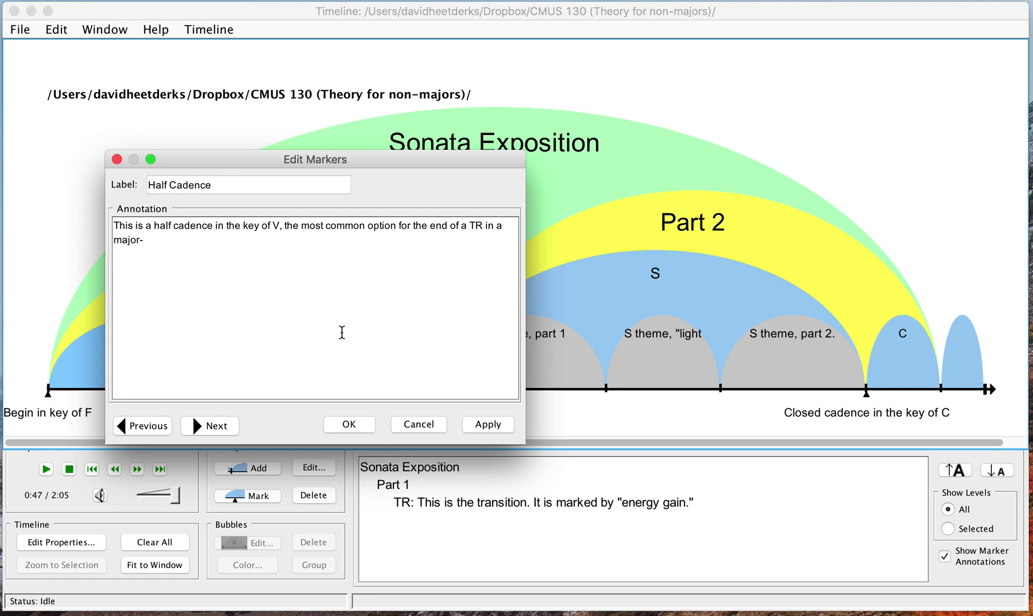
type("key sonata.")
left_click(475, 427)
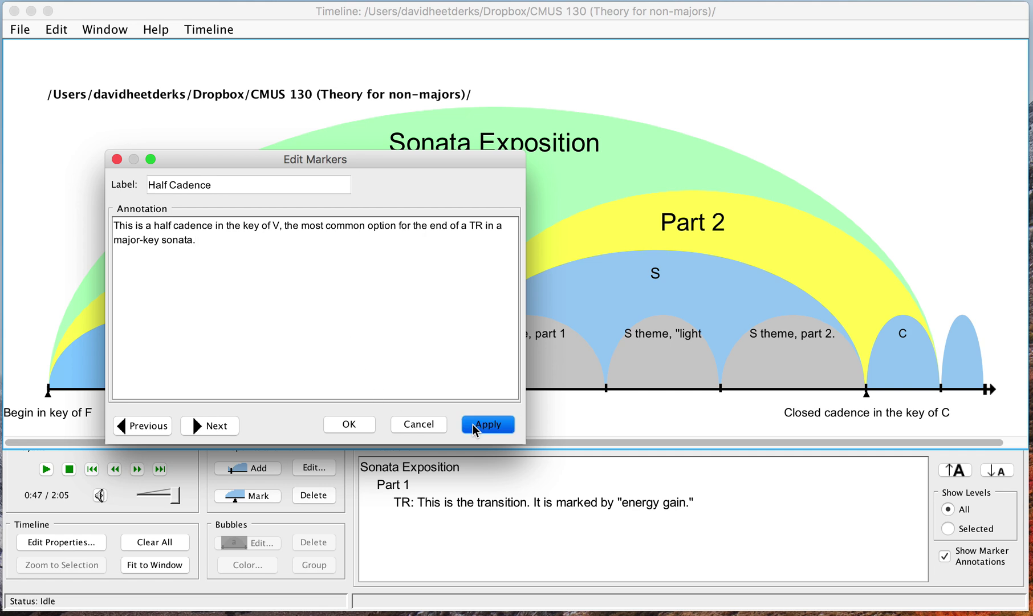
left_click(371, 427)
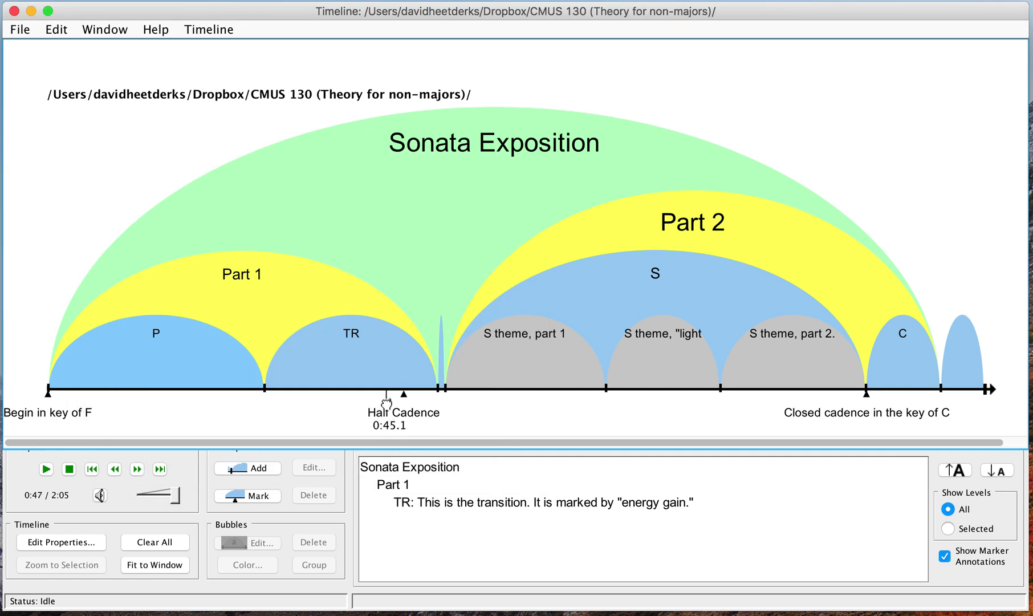
left_click(144, 385)
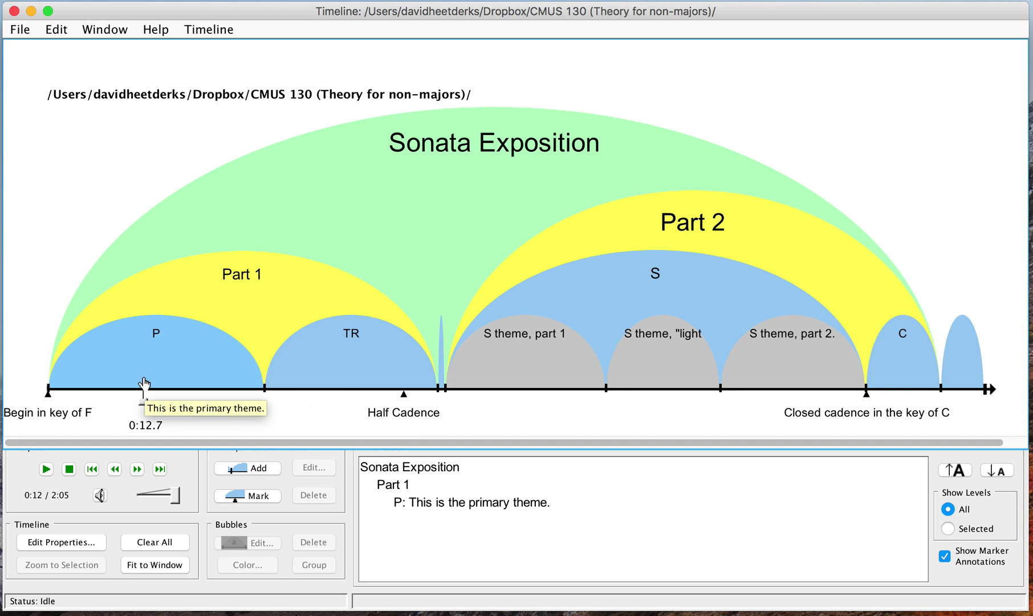